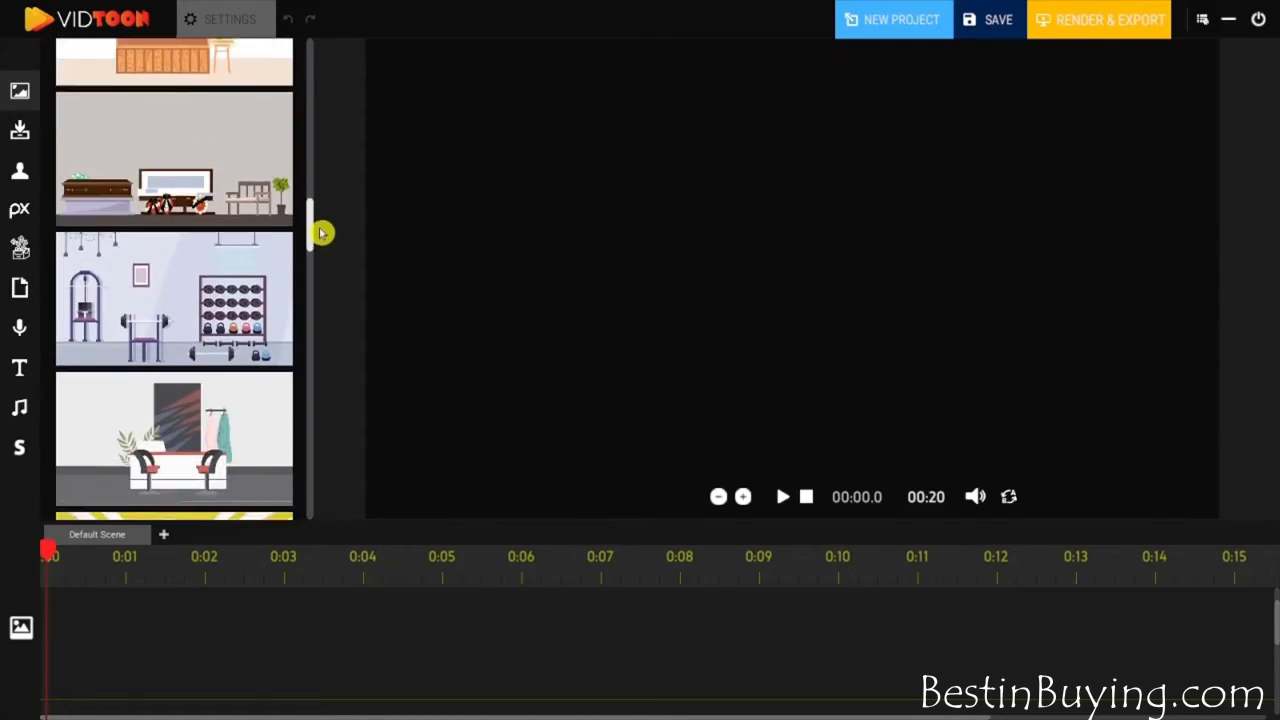
# - Import the car showroom image with the blue sofa, place it on the canvas and scale it to fill the frame
pyautogui.click(20, 131)
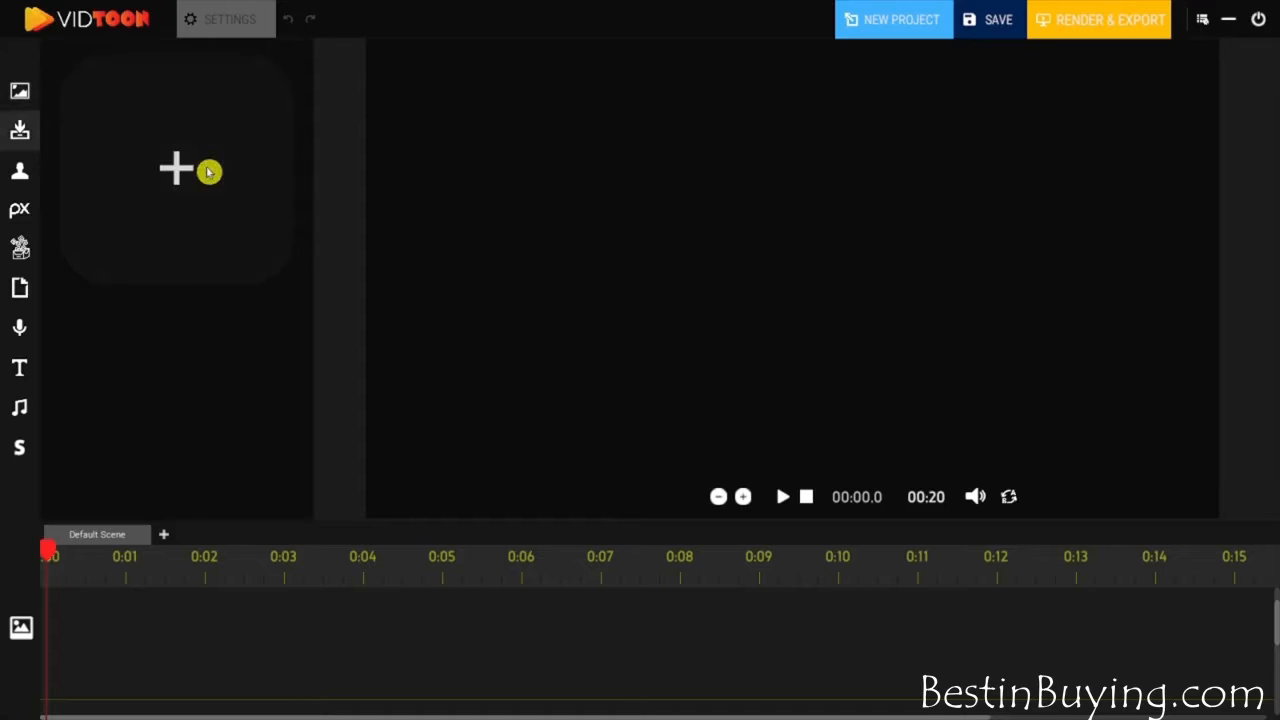
pyautogui.click(190, 204)
pyautogui.scroll(1, 943, 423)
pyautogui.doubleClick(737, 323)
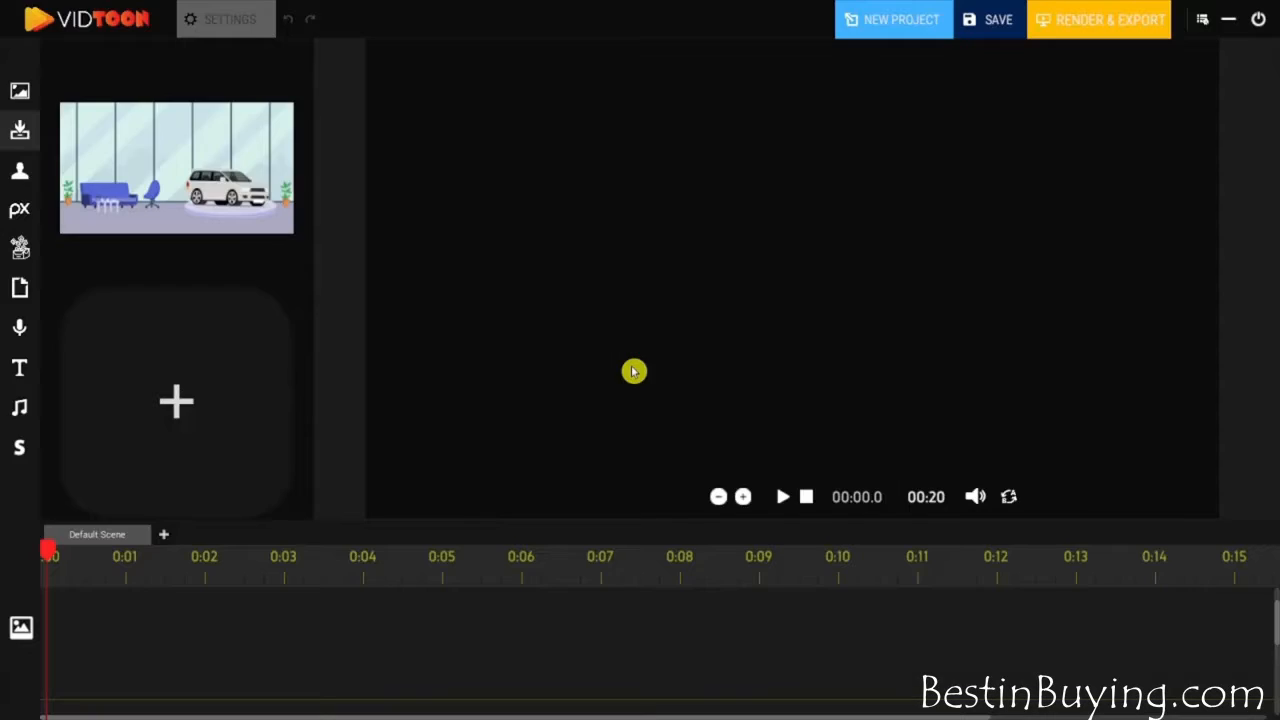
pyautogui.moveTo(225, 192); pyautogui.dragTo(470, 110)
pyautogui.moveTo(570, 148); pyautogui.dragTo(1231, 560)
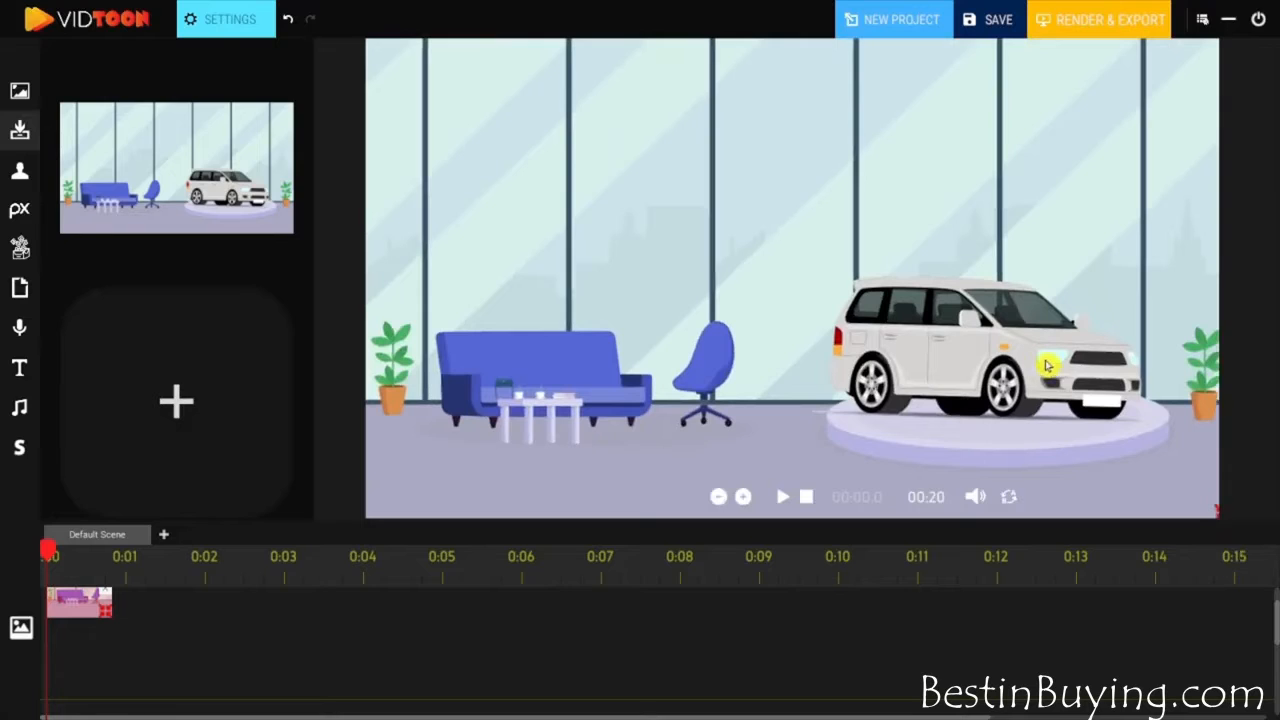
# - Toggle the showroom image's flip option on and off, and set its background color to white
pyautogui.click(238, 10)
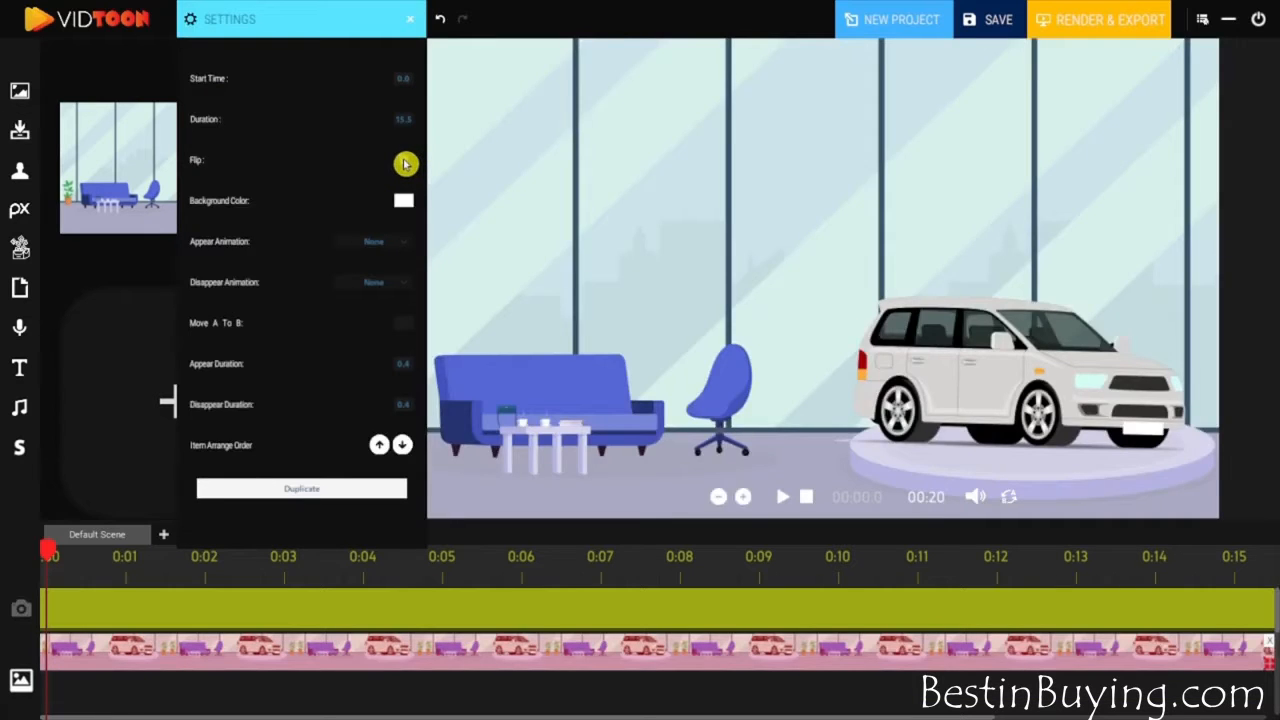
pyautogui.click(405, 163)
pyautogui.click(405, 163)
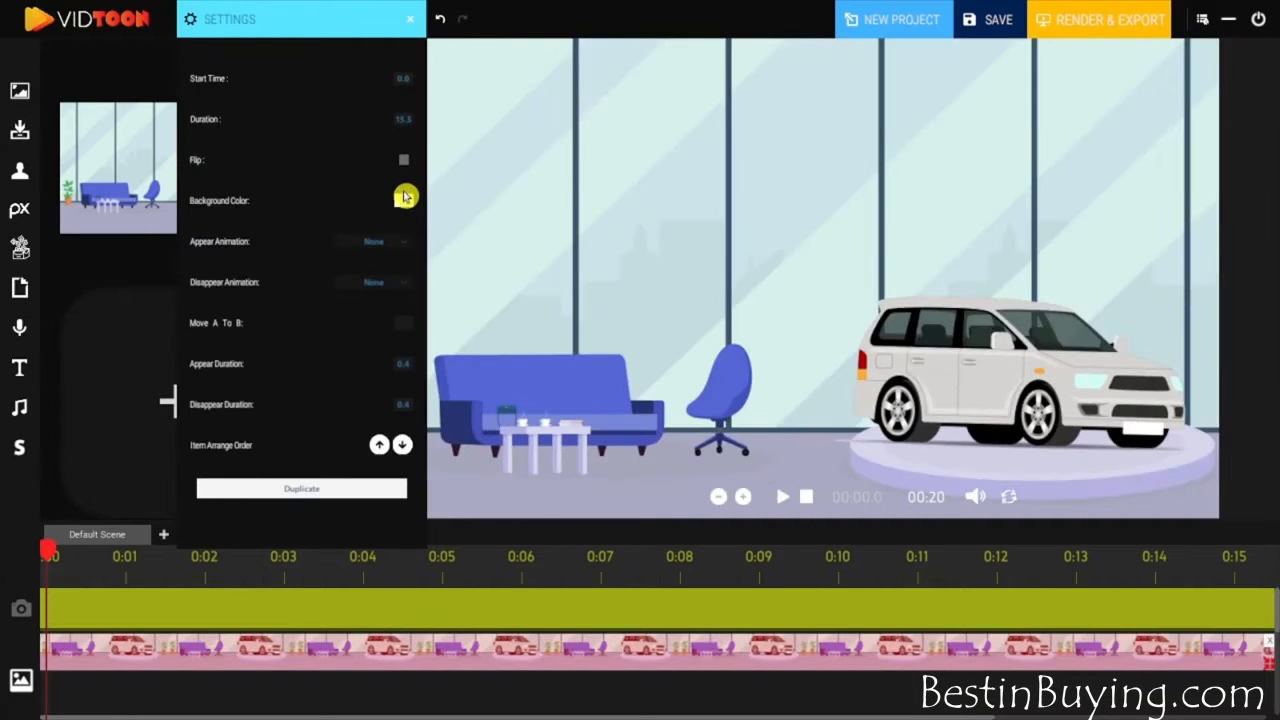
pyautogui.click(404, 204)
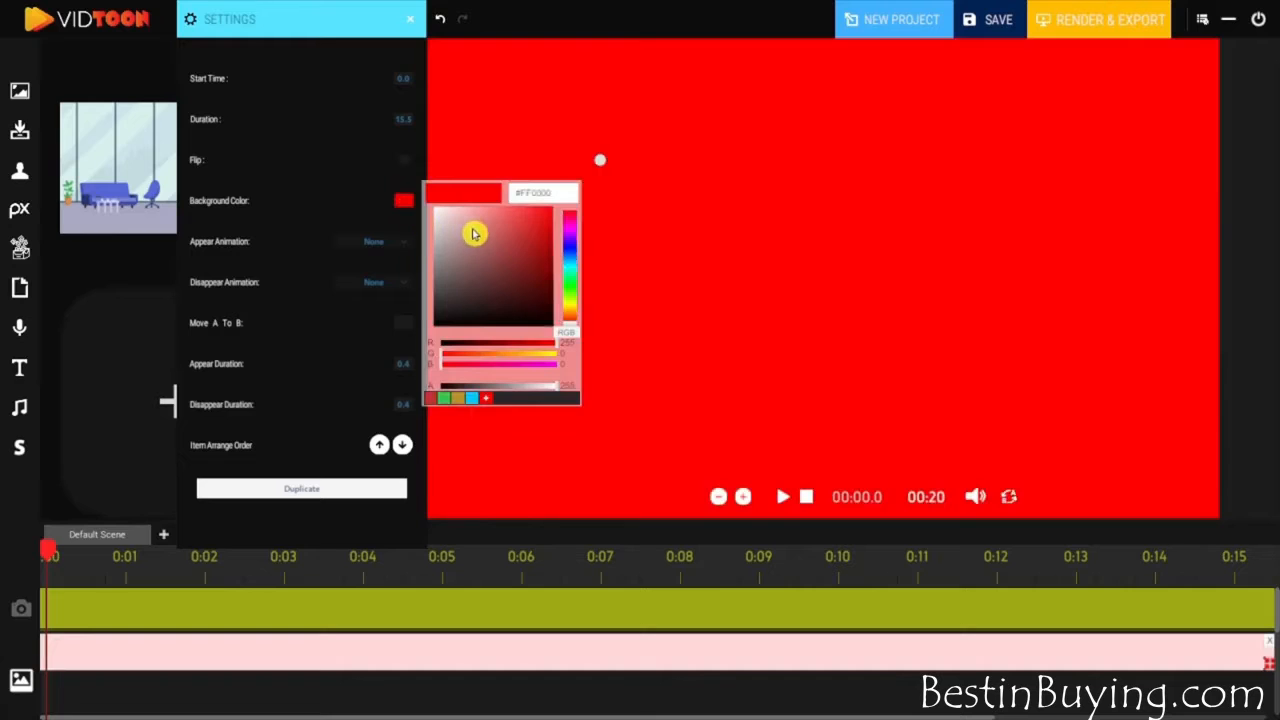
pyautogui.click(437, 208)
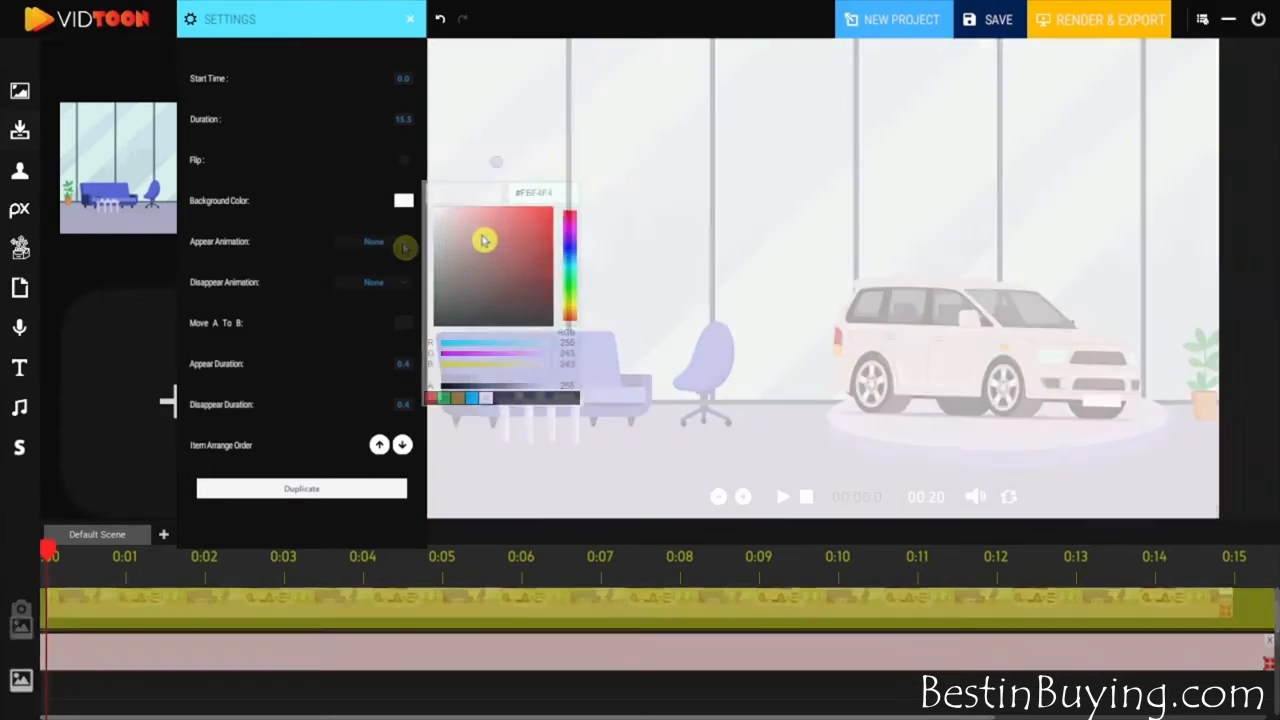
# - Set the showroom image's appear animation to Left and its disappear animation to Right
pyautogui.click(404, 243)
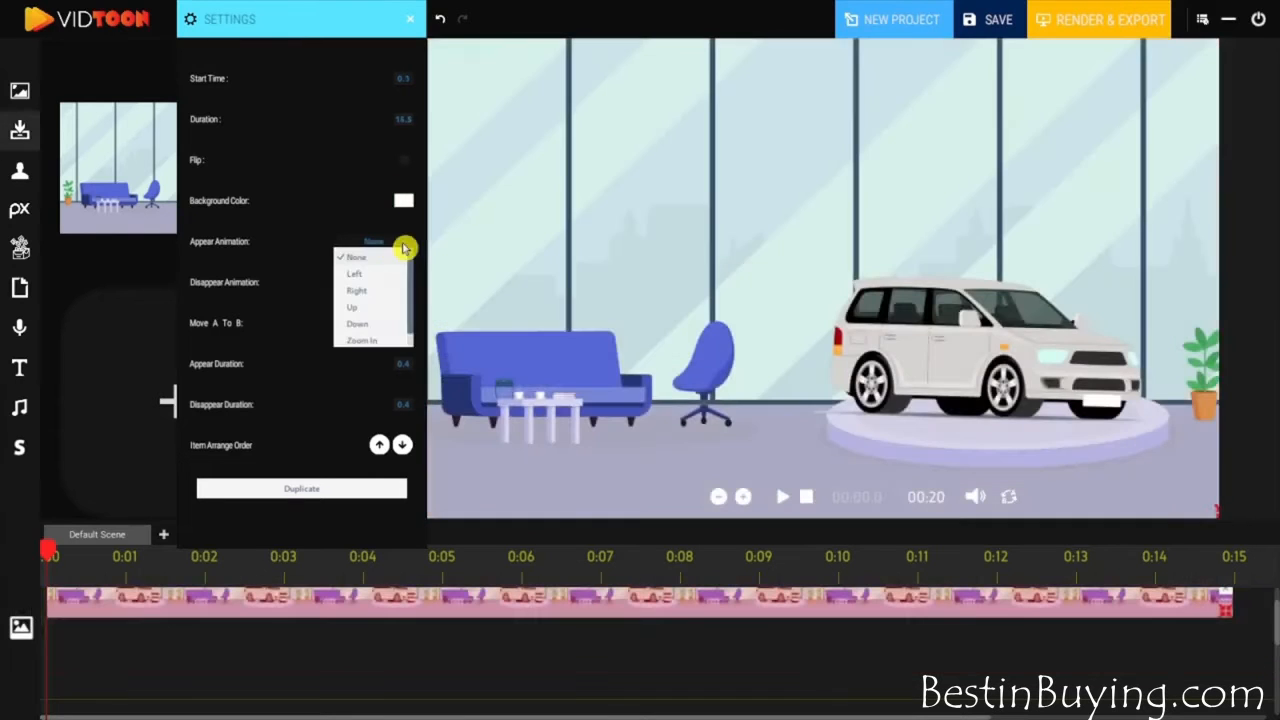
pyautogui.click(374, 272)
pyautogui.click(392, 282)
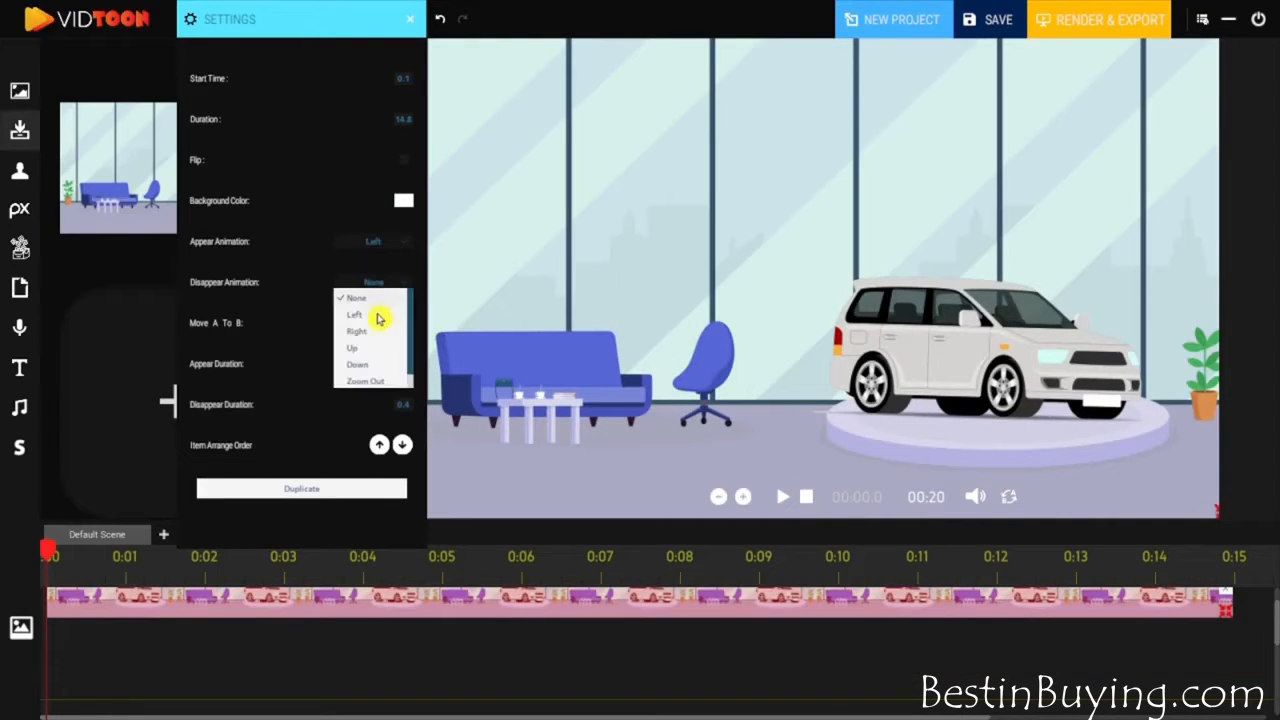
pyautogui.click(357, 331)
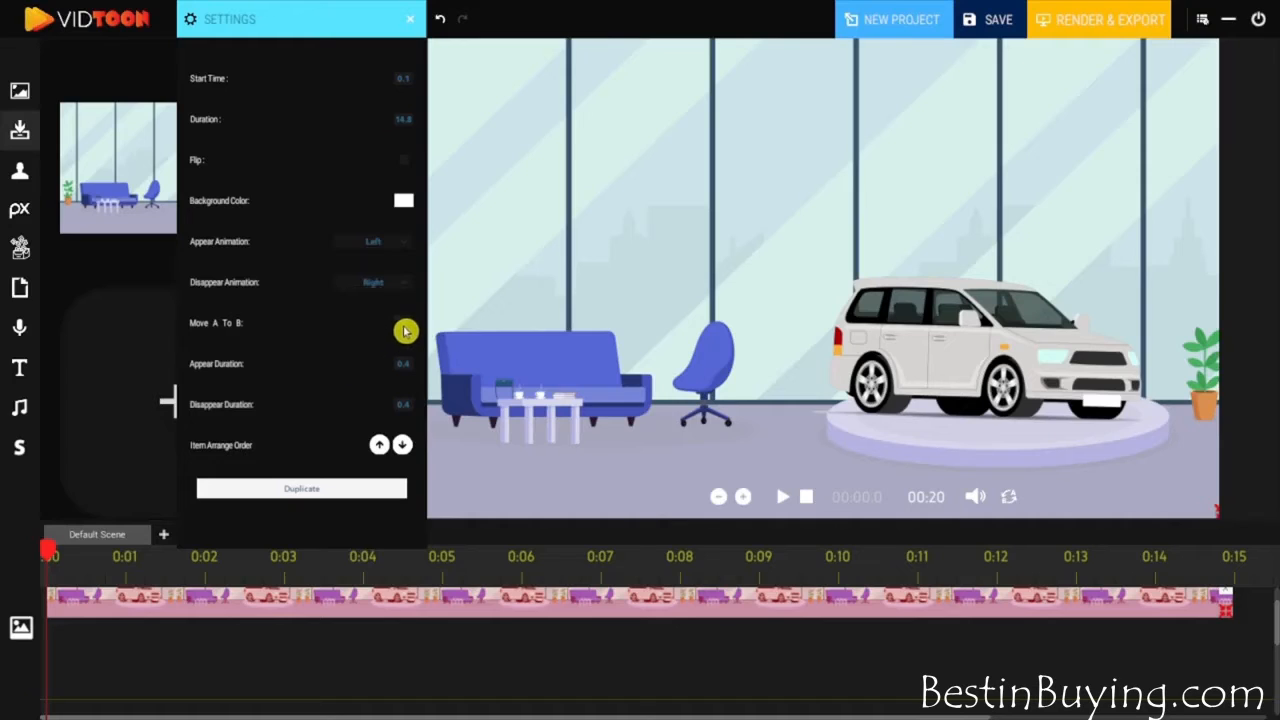
# - Try the Move A To B option on the showroom image
pyautogui.click(404, 330)
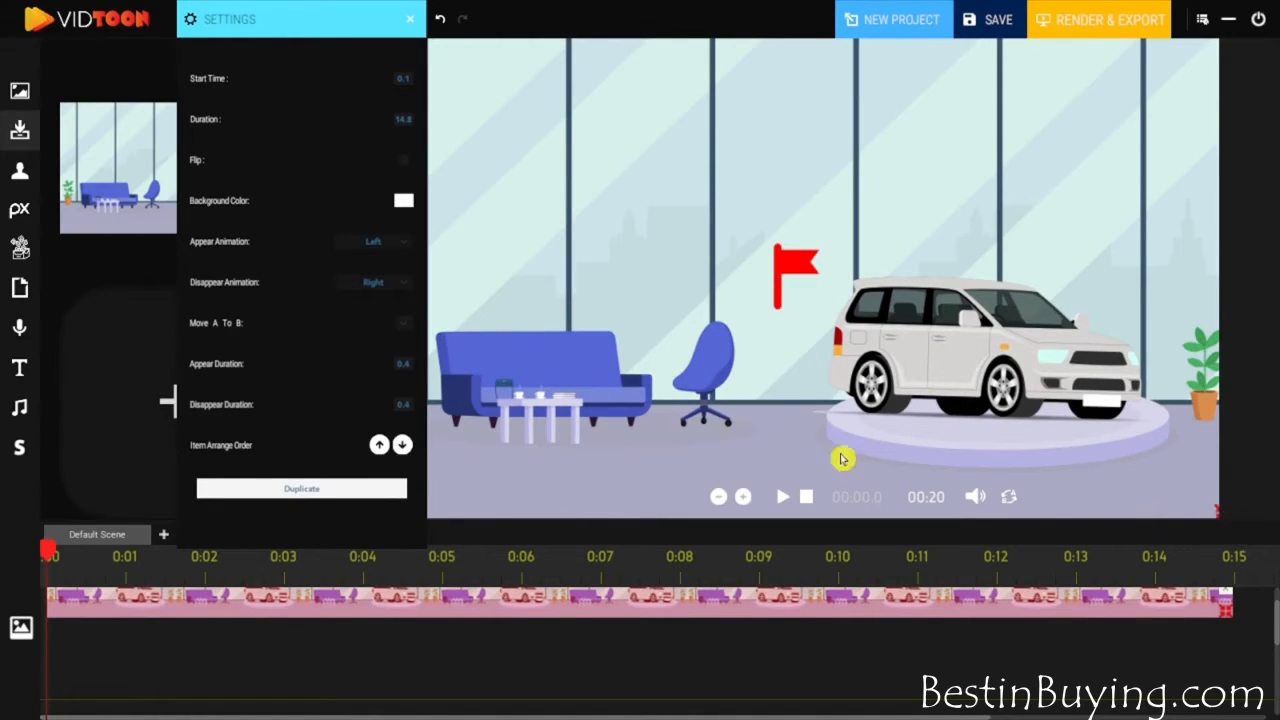
pyautogui.click(403, 328)
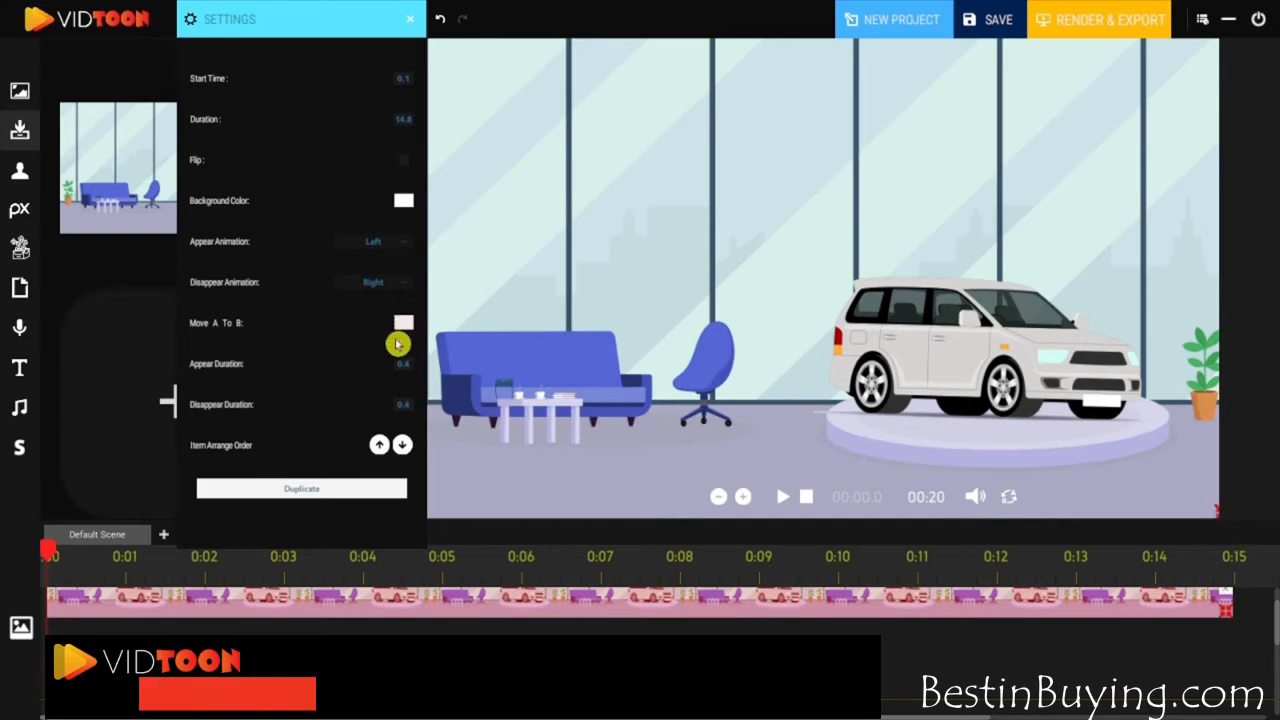
# - Add the background with the row of colorful cars after the showroom clip at full-frame size, and preview the video
pyautogui.moveTo(942, 717); pyautogui.dragTo(1174, 717)
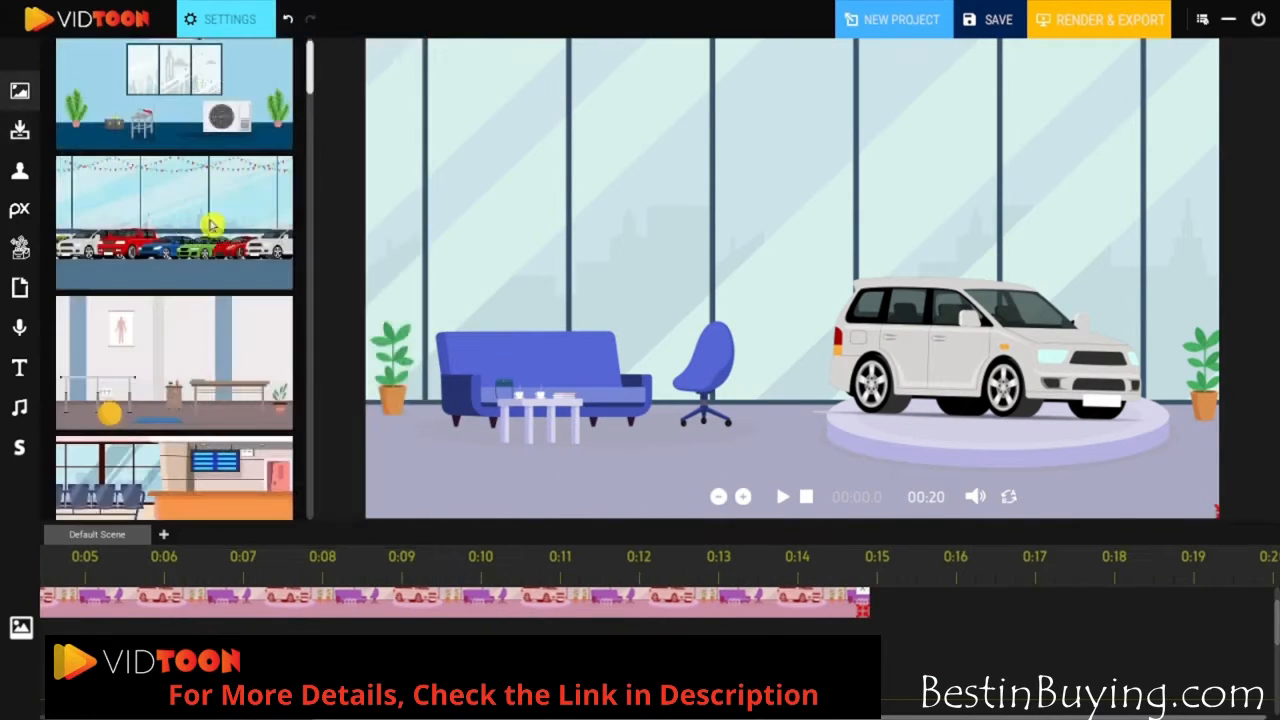
pyautogui.moveTo(214, 223); pyautogui.dragTo(920, 620)
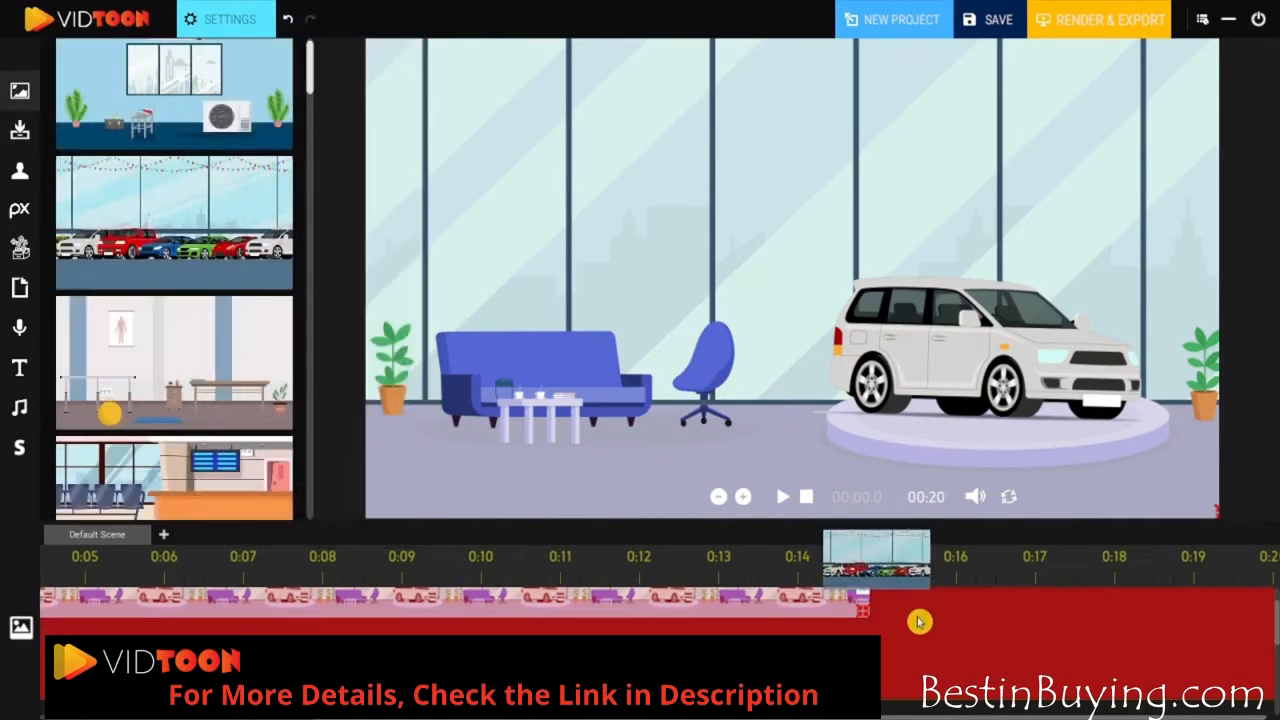
pyautogui.moveTo(920, 620); pyautogui.dragTo(952, 630)
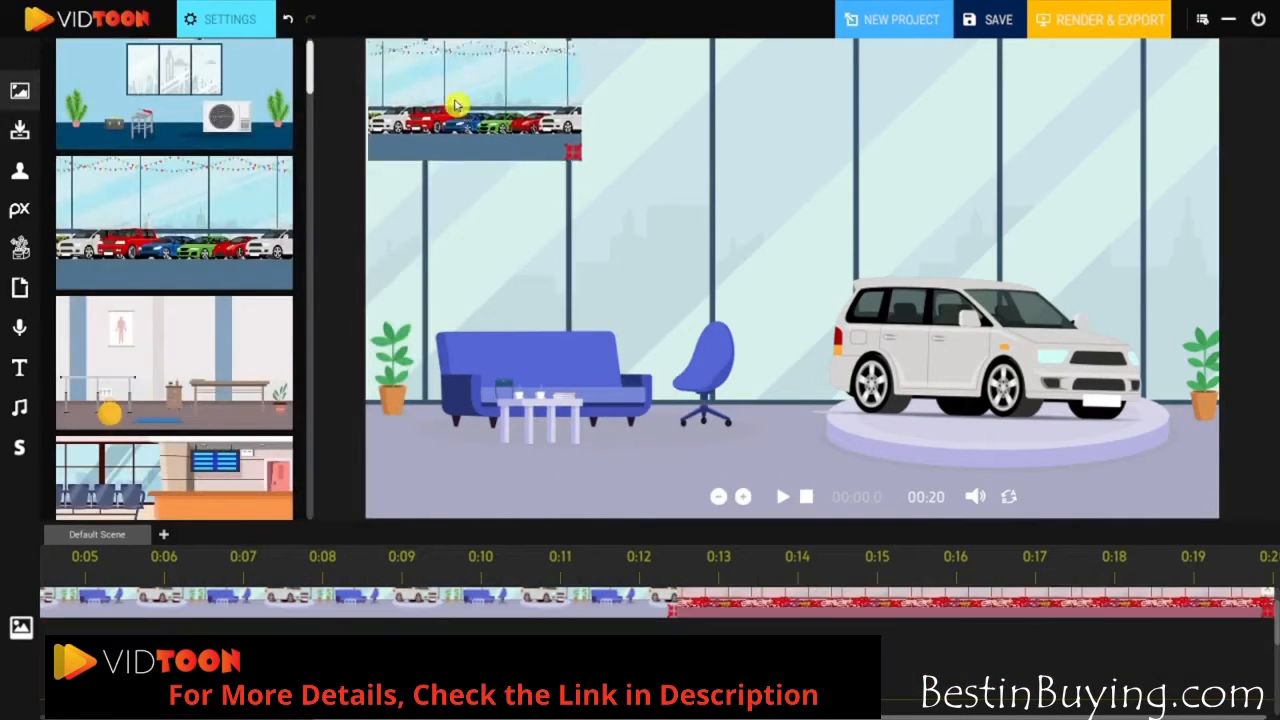
pyautogui.moveTo(457, 103); pyautogui.dragTo(452, 89)
pyautogui.moveTo(757, 267); pyautogui.dragTo(1229, 557)
pyautogui.click(785, 496)
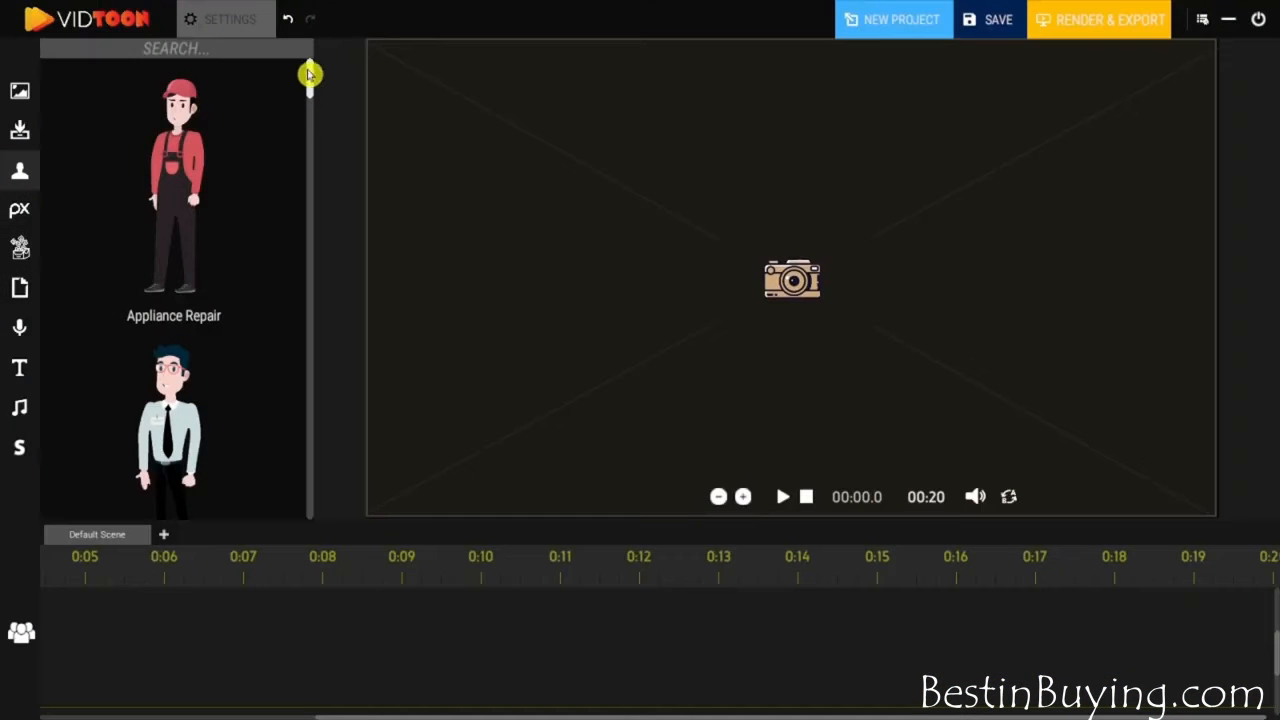
# - Search the characters for "car" and add the Car Dealer, enlarged and positioned in front of the blue sofa
pyautogui.moveTo(310, 74); pyautogui.dragTo(287, 58)
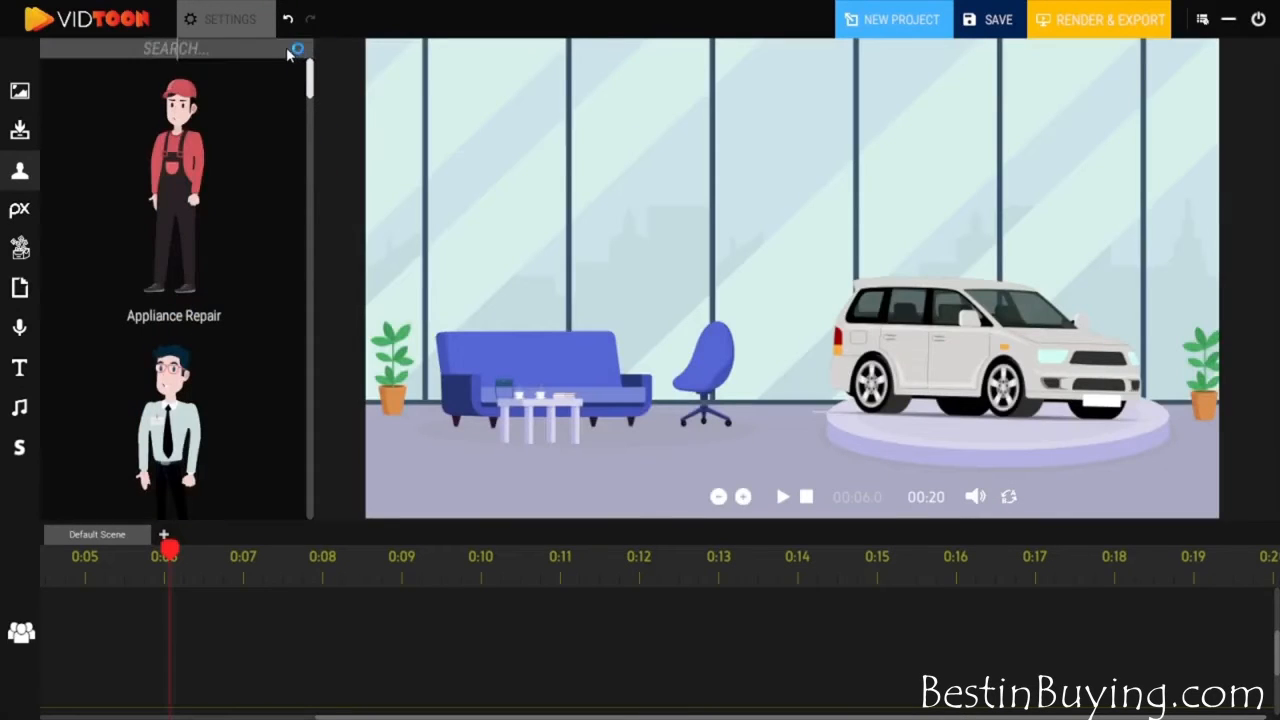
pyautogui.click(287, 50)
pyautogui.write('car')
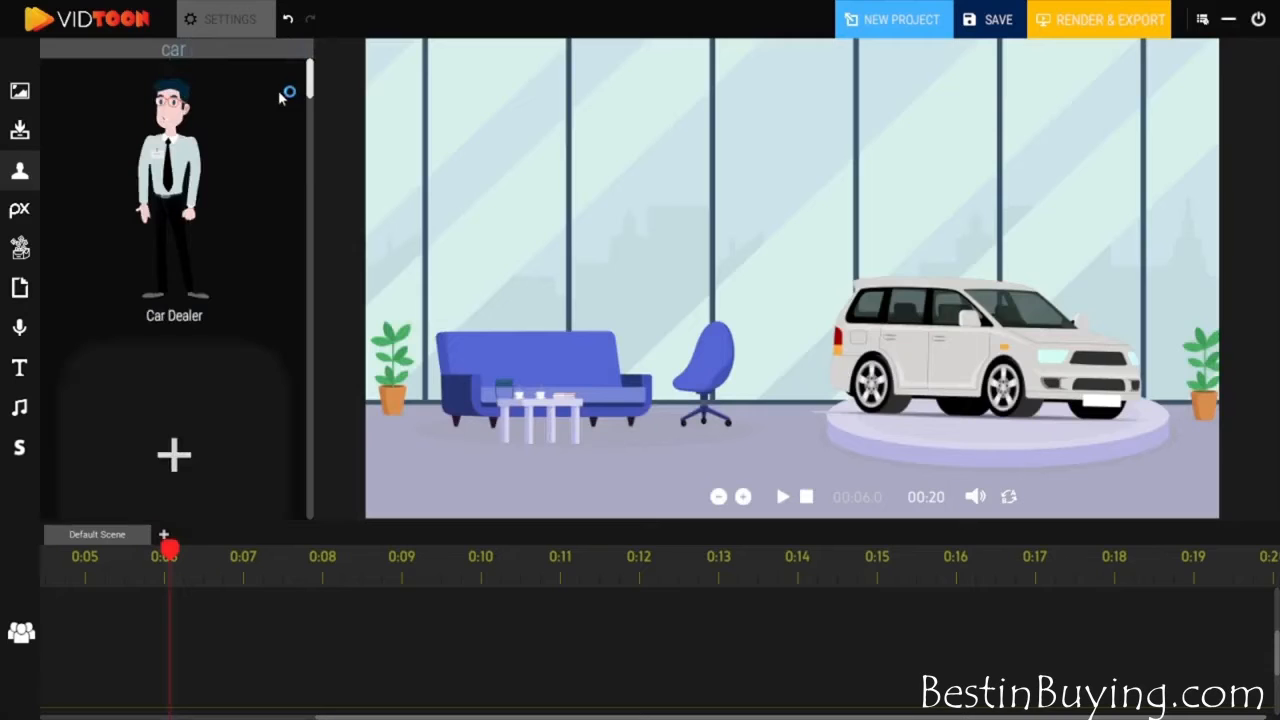
pyautogui.moveTo(170, 170); pyautogui.dragTo(310, 145)
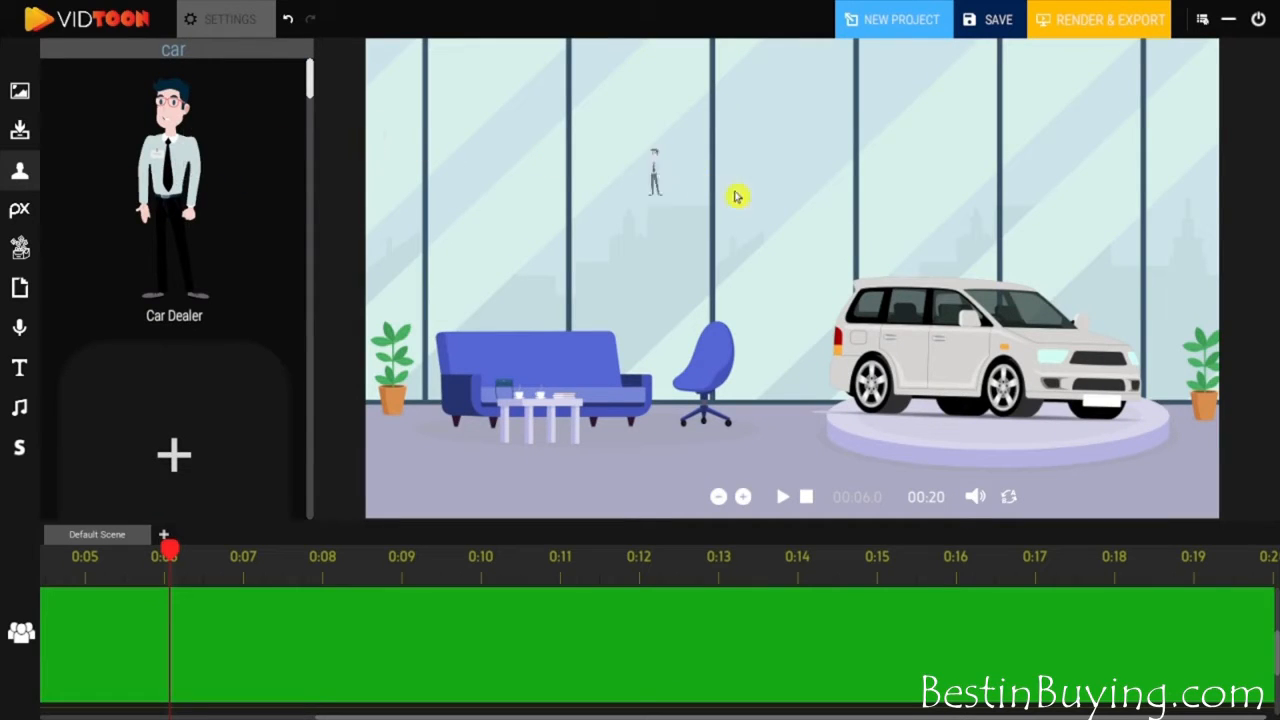
pyautogui.moveTo(829, 224); pyautogui.dragTo(831, 232)
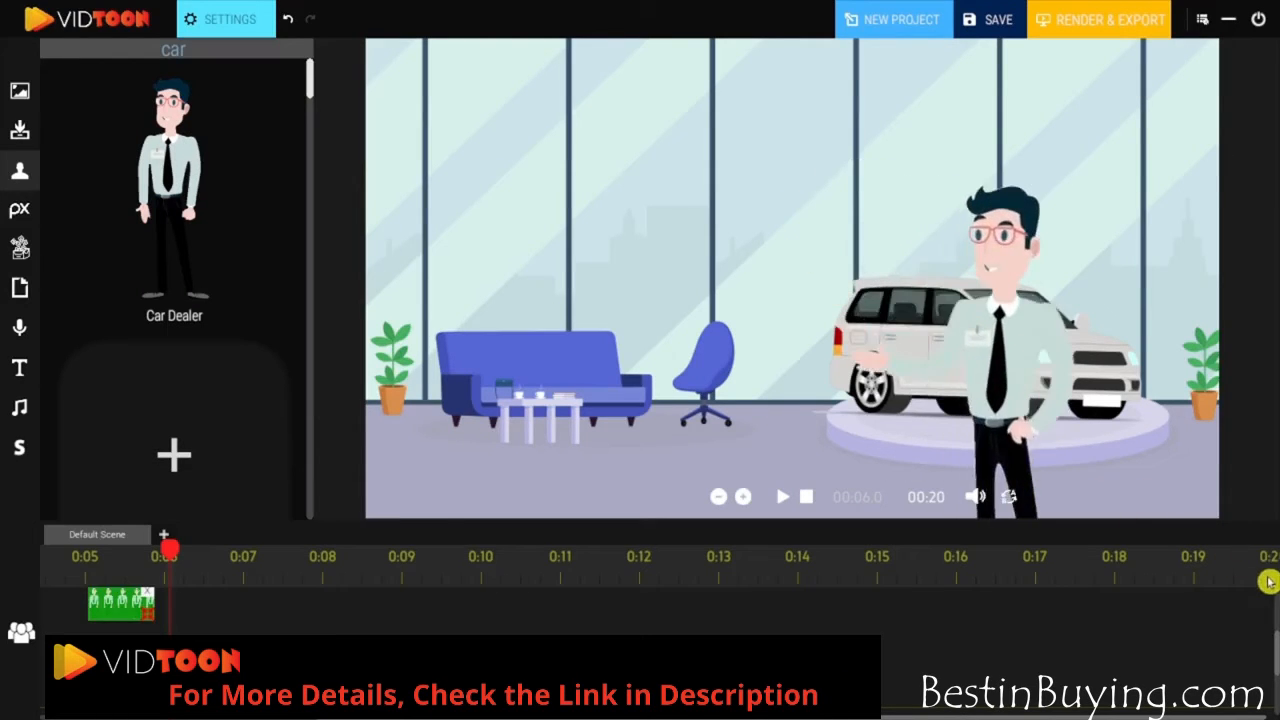
pyautogui.moveTo(1020, 385); pyautogui.dragTo(480, 295)
# - Change the car dealer's animation to the Speaking variant with the curly-haired, bearded man
pyautogui.click(231, 27)
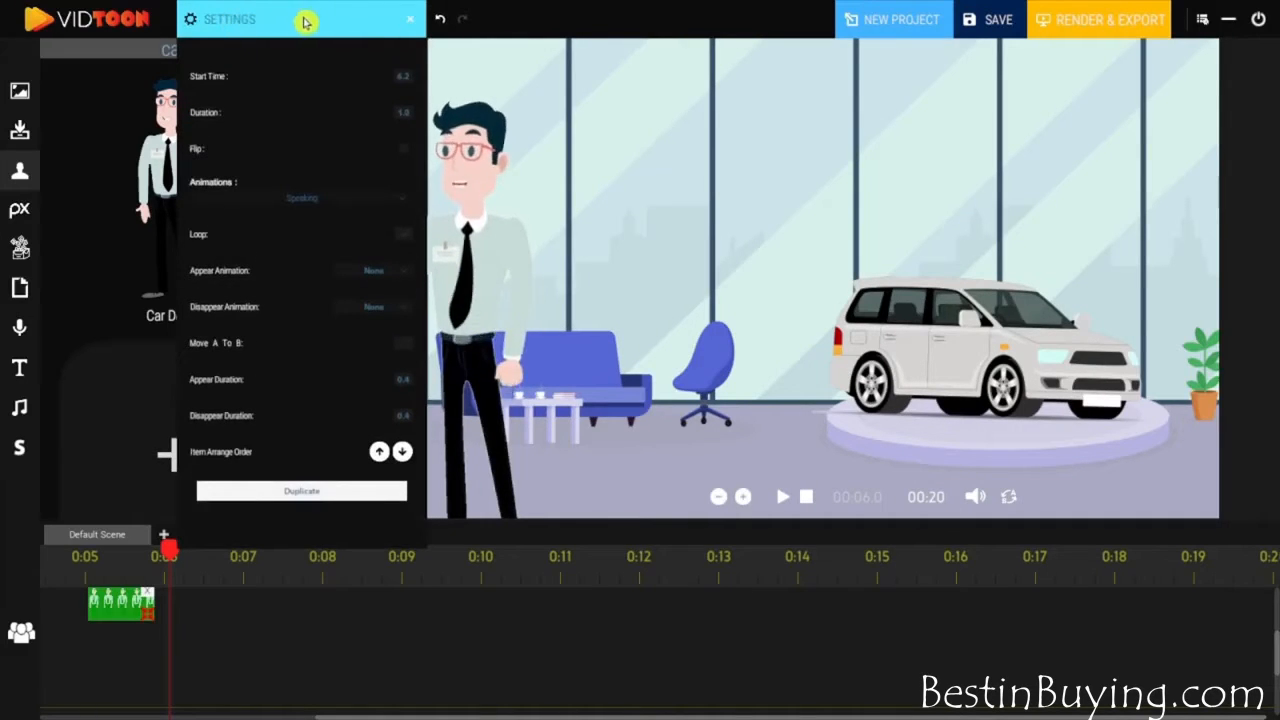
pyautogui.click(404, 200)
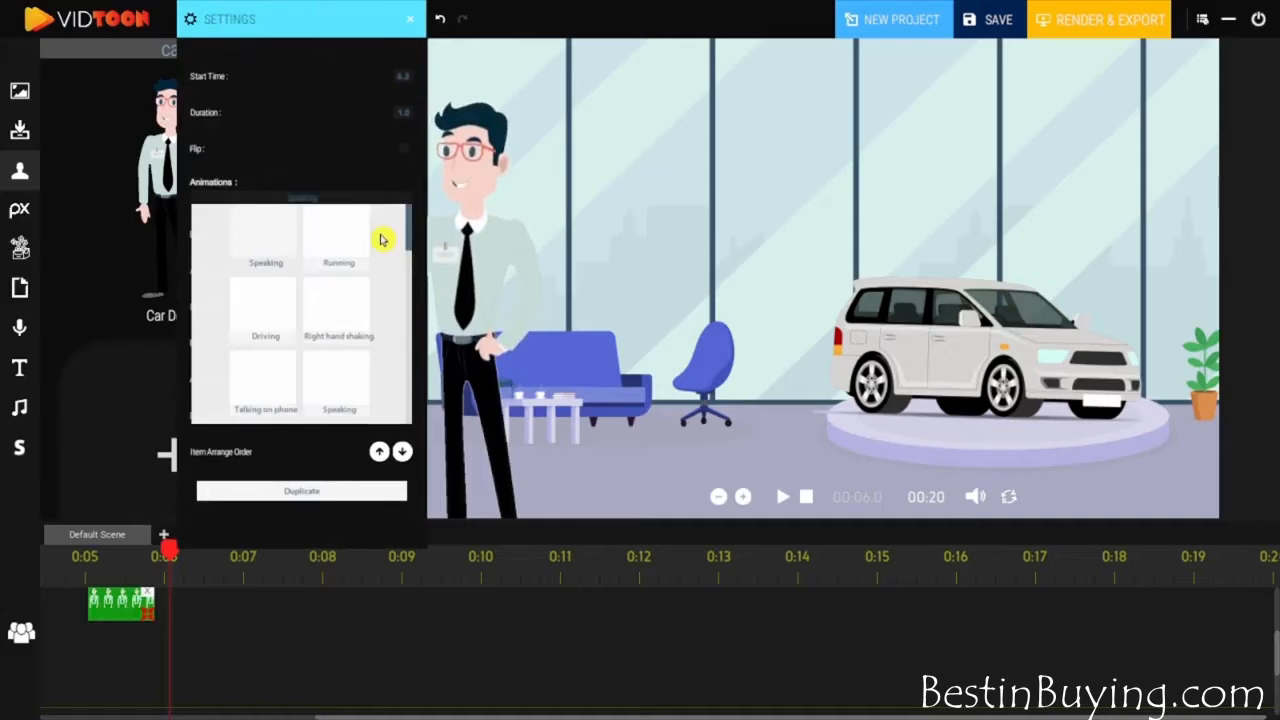
pyautogui.moveTo(411, 229); pyautogui.dragTo(413, 257)
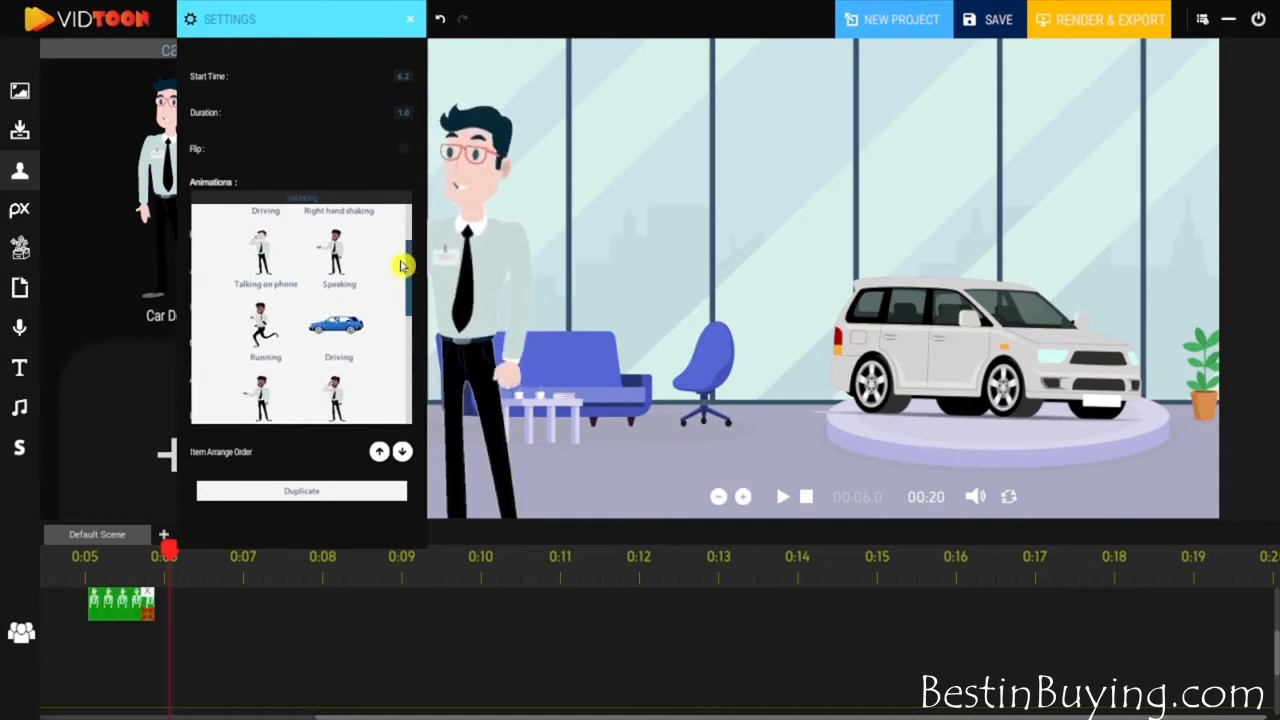
pyautogui.click(335, 264)
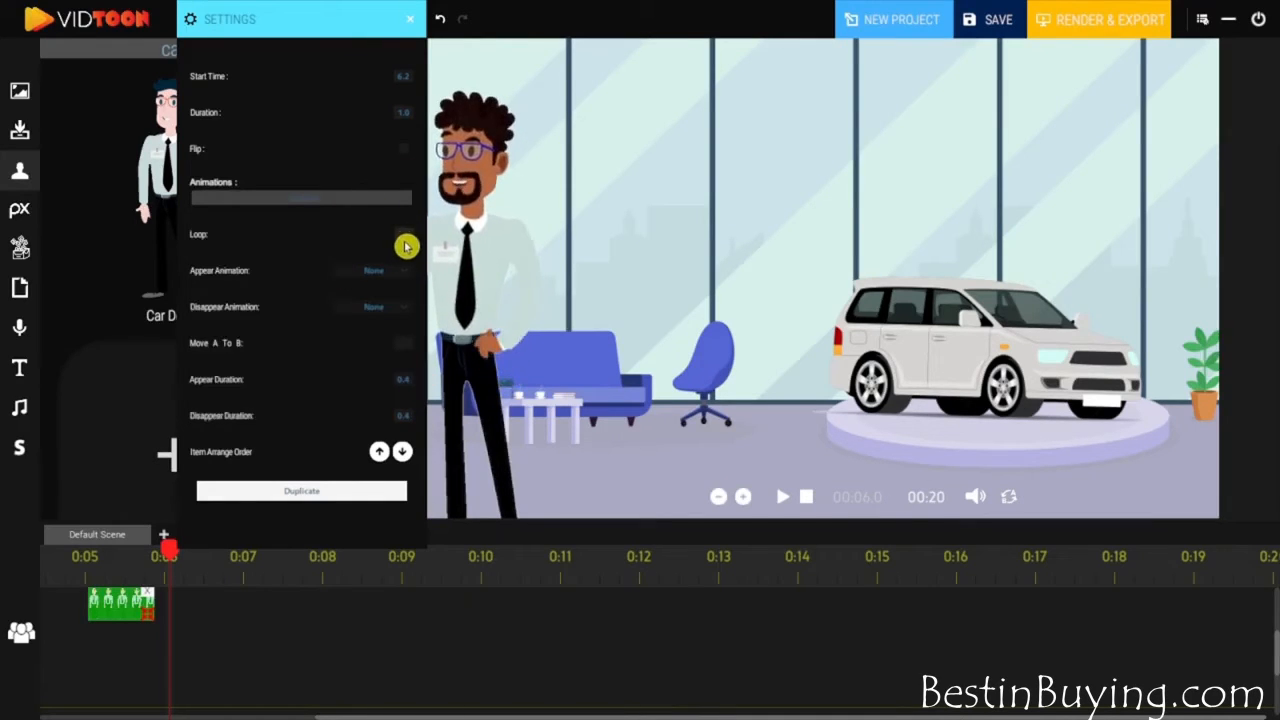
# - Review the dealer's appear and disappear animation options, choosing None for the appear animation
pyautogui.click(398, 274)
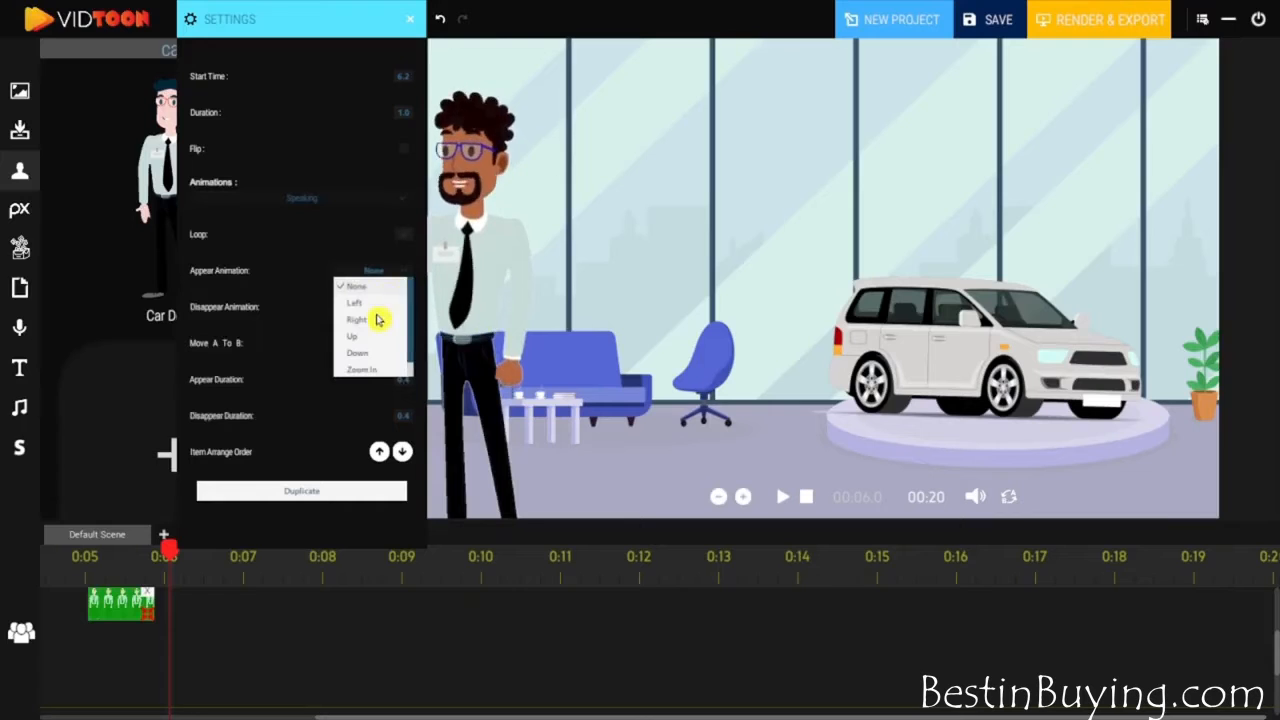
pyautogui.click(360, 286)
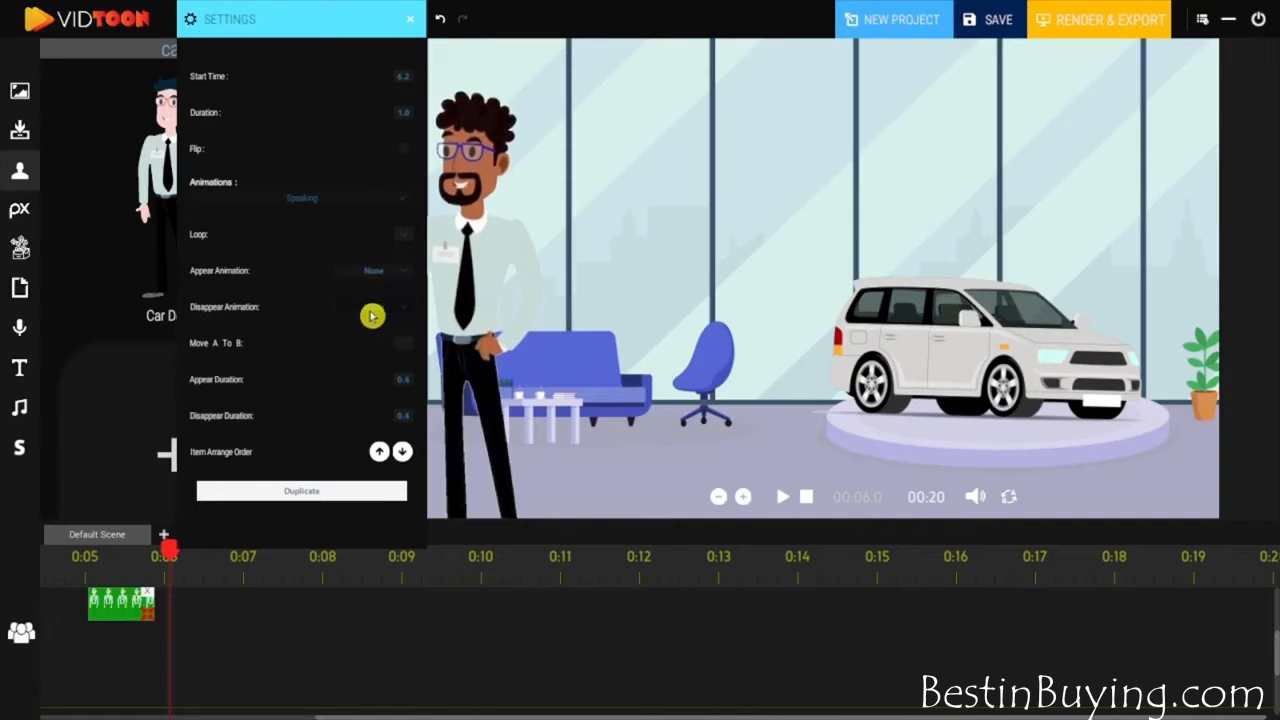
pyautogui.click(371, 310)
pyautogui.moveTo(408, 346); pyautogui.dragTo(409, 381)
pyautogui.click(313, 282)
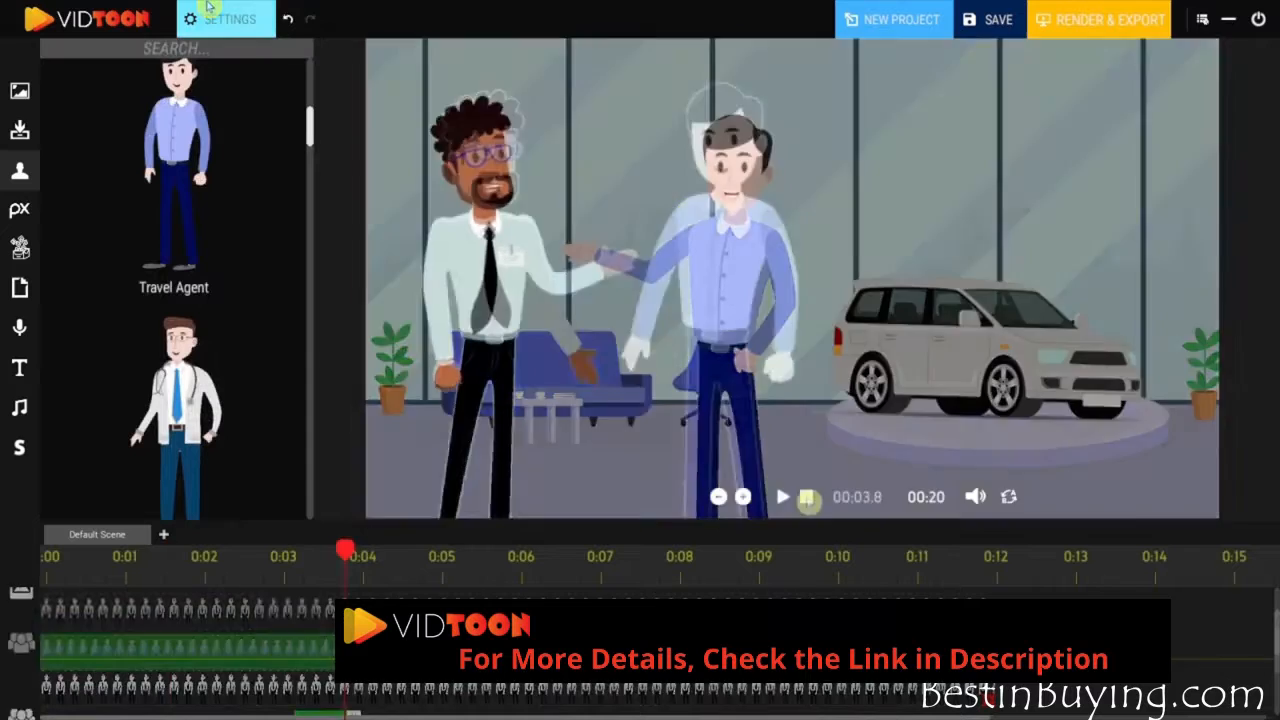
# - Preview the scene with both characters, and add a camera clip on the camera track from 0:02 to 0:04
pyautogui.click(779, 497)
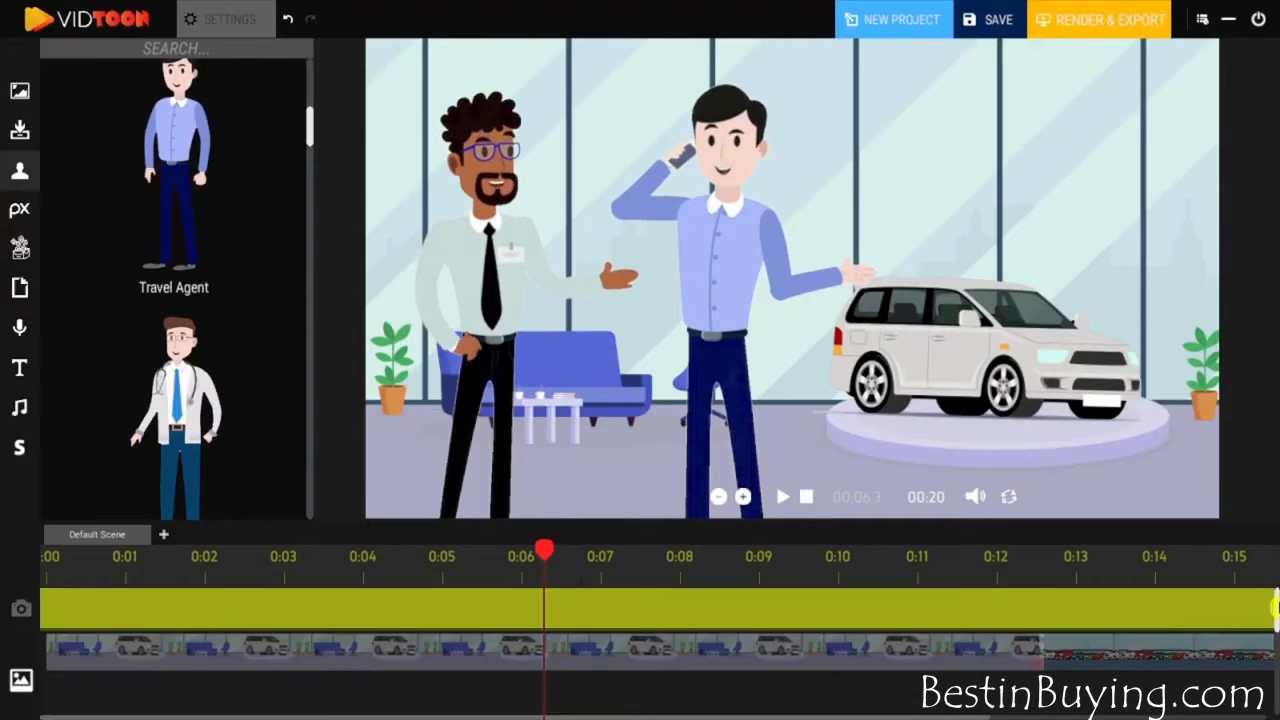
pyautogui.click(176, 622)
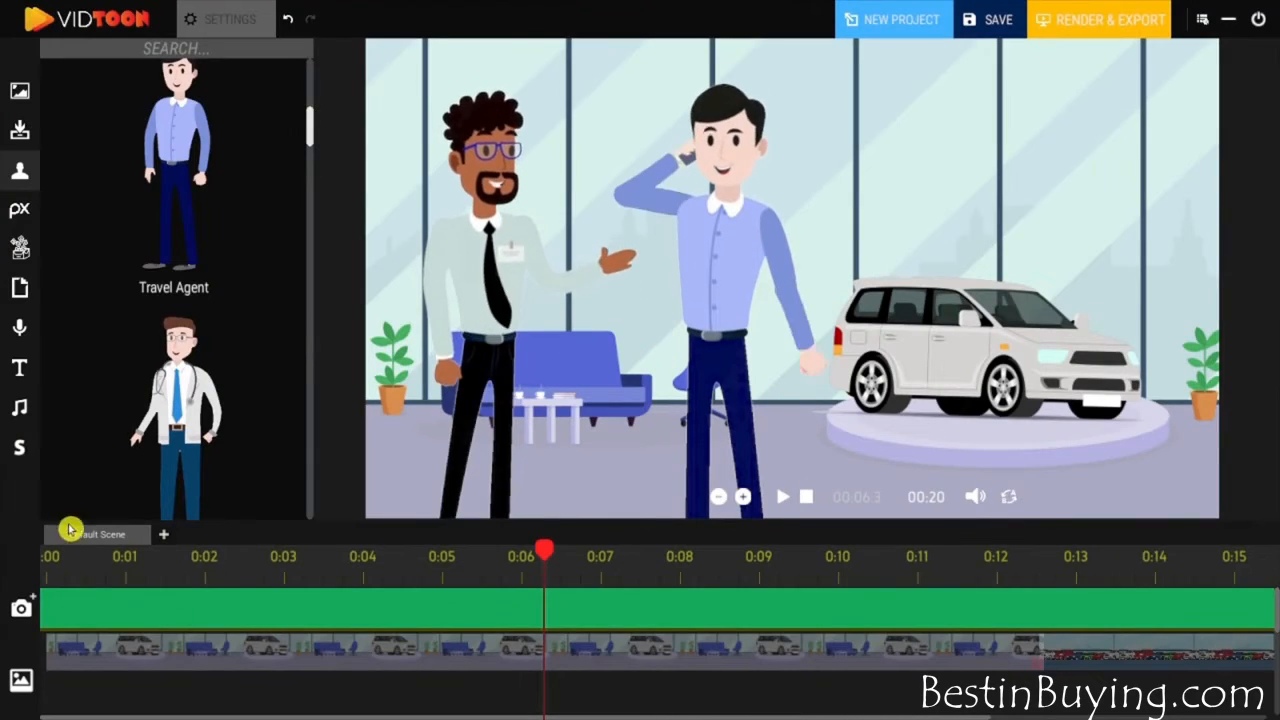
pyautogui.moveTo(455, 558); pyautogui.dragTo(204, 570)
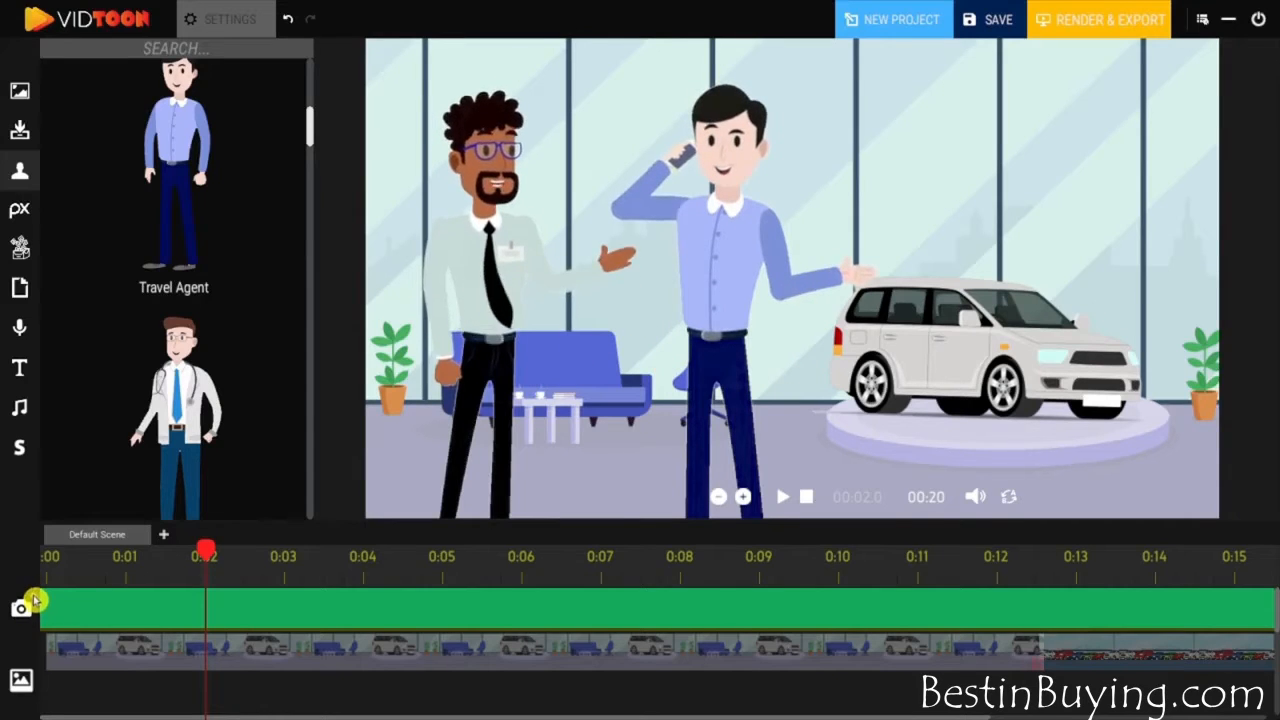
pyautogui.click(33, 601)
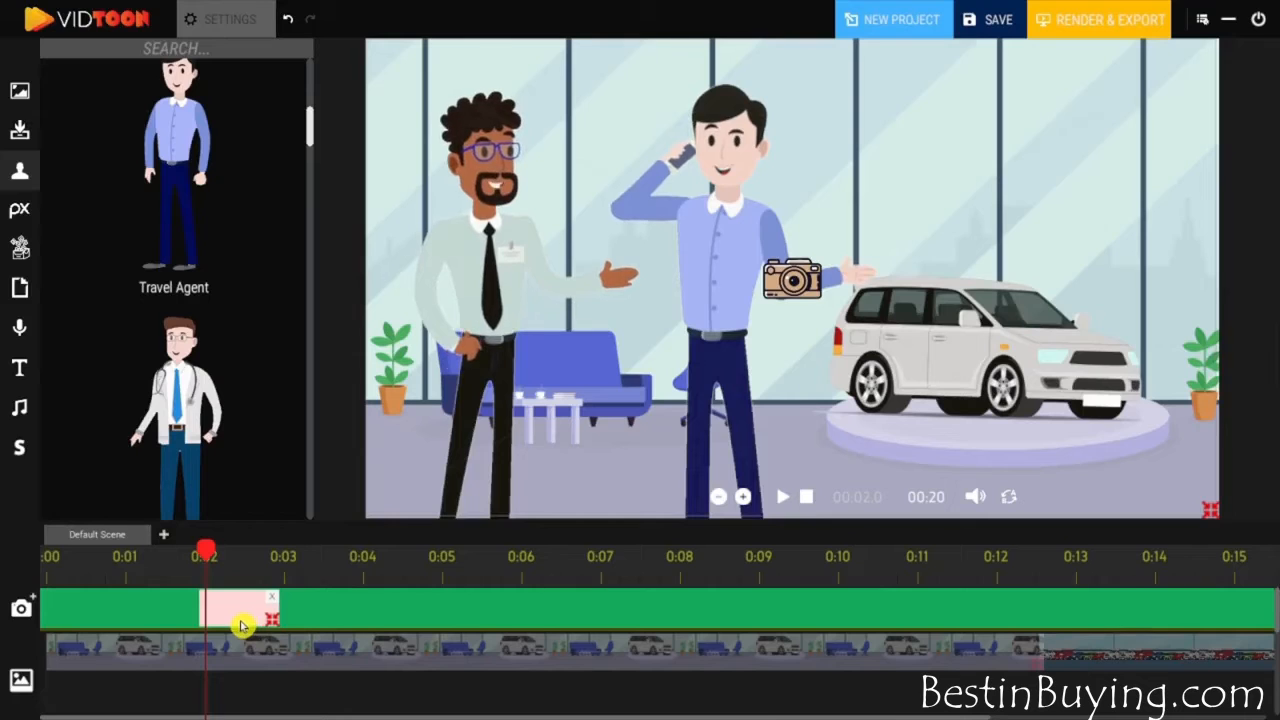
pyautogui.moveTo(263, 625); pyautogui.dragTo(362, 618)
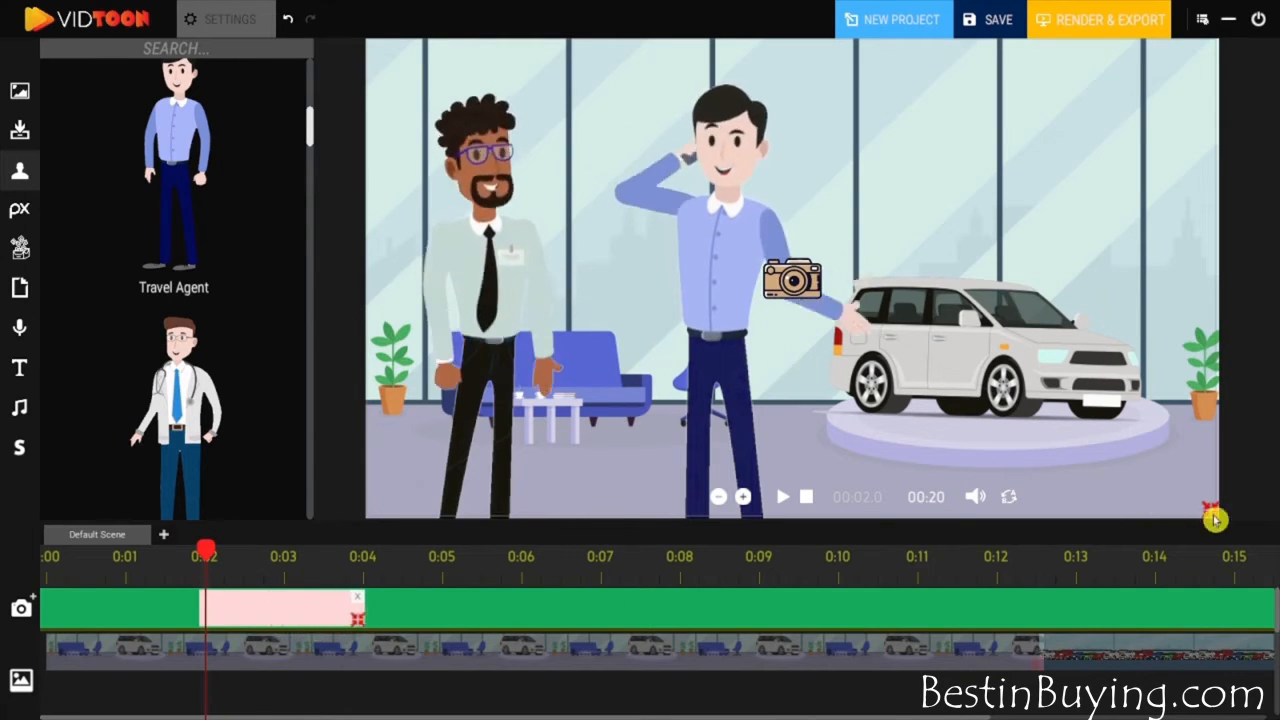
# - Shrink the first camera clip's frame around the two characters and preview the zoom
pyautogui.moveTo(1210, 510); pyautogui.dragTo(857, 365)
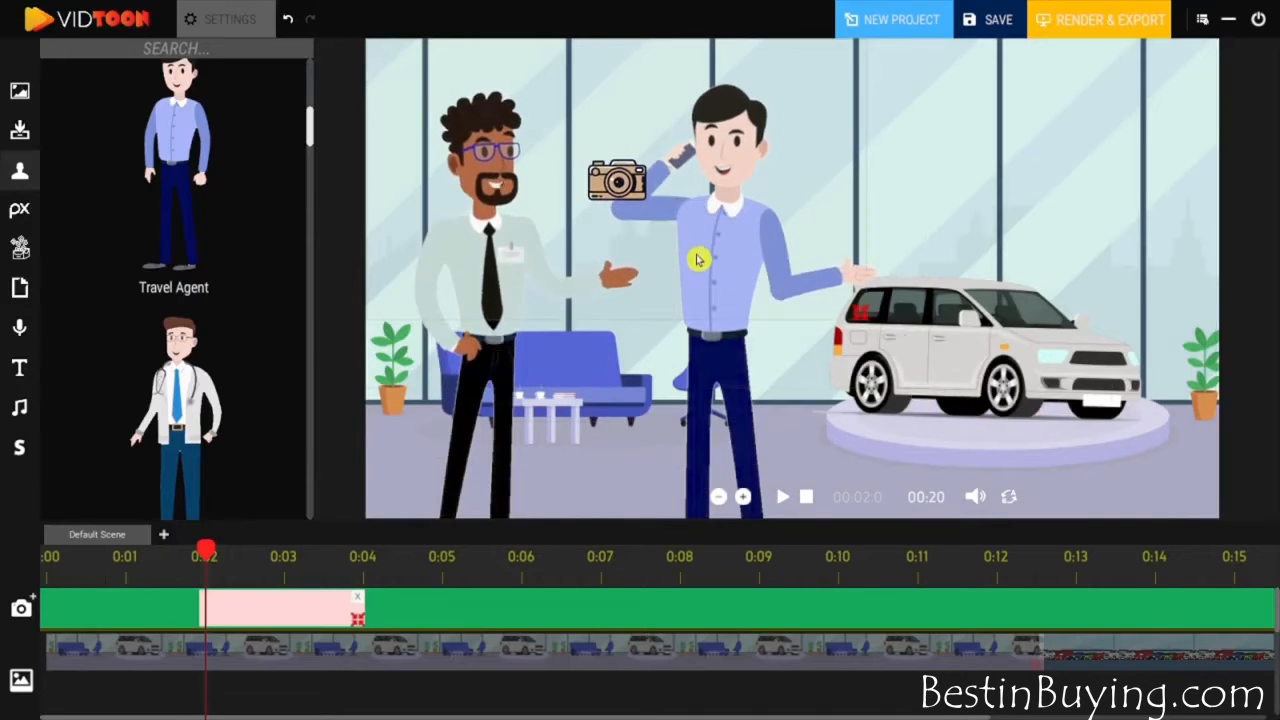
pyautogui.click(782, 497)
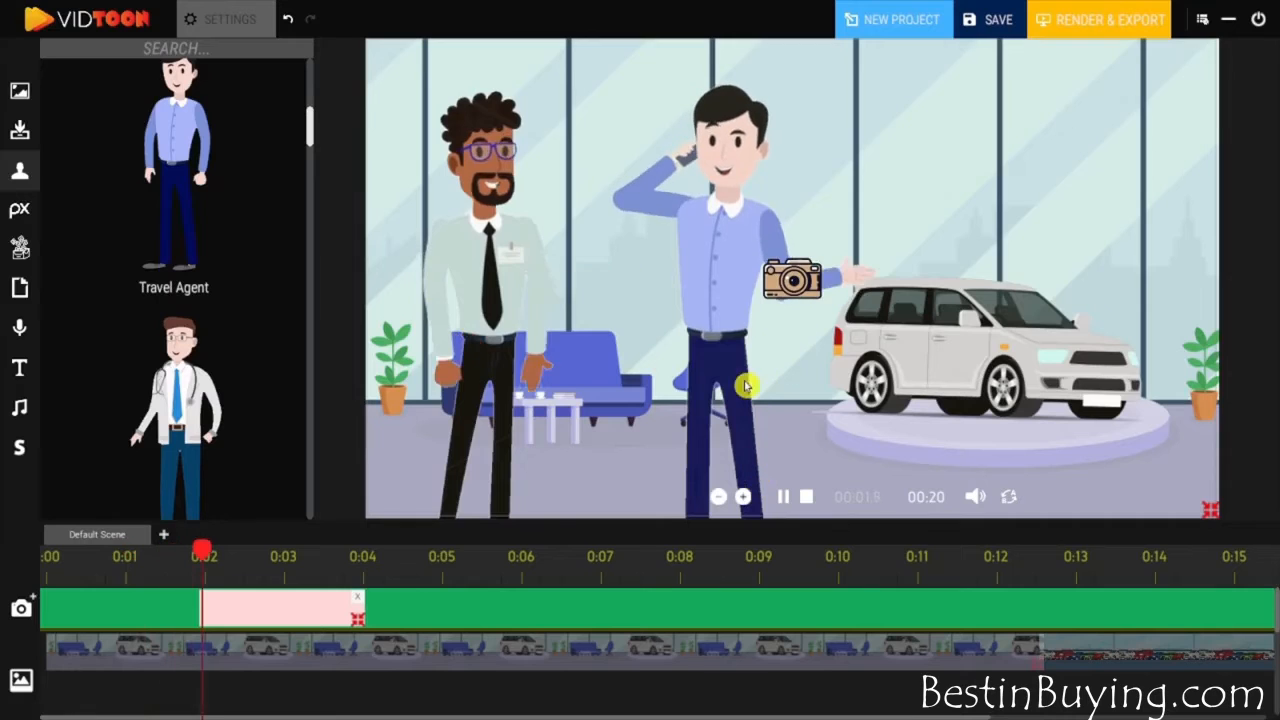
pyautogui.click(786, 498)
# - Add a second camera clip from 0:04 to 0:06 covering the full frame, and preview the camera movement
pyautogui.moveTo(448, 553); pyautogui.dragTo(363, 570)
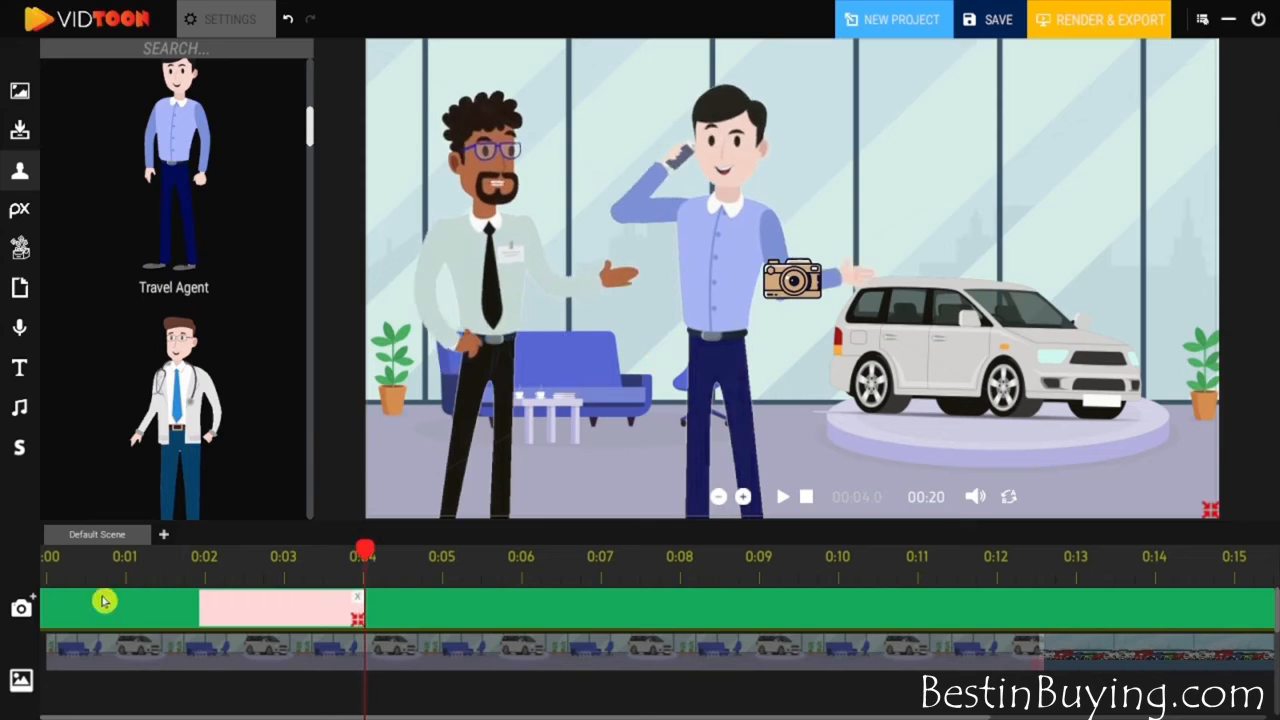
pyautogui.click(34, 600)
pyautogui.moveTo(447, 616); pyautogui.dragTo(519, 623)
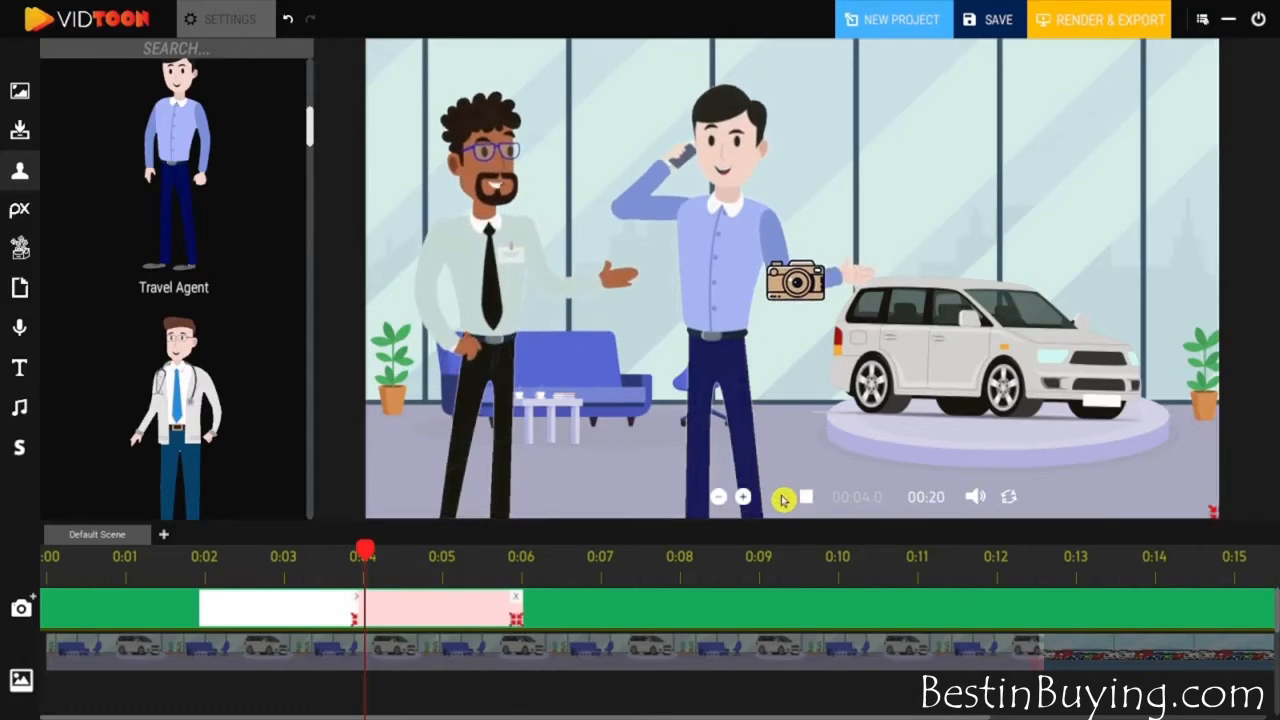
pyautogui.click(783, 500)
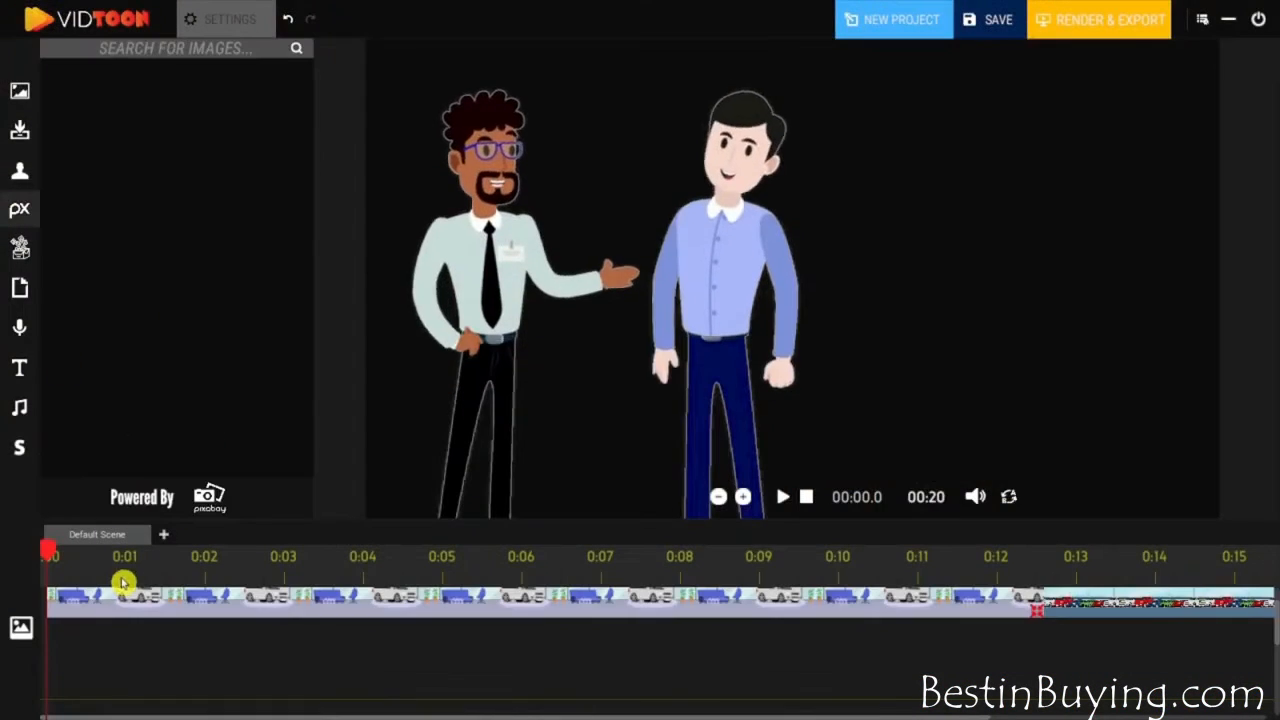
# - Search the stock images for "question" and add the picture of red question-mark signs above the car, starting at 1.3 s
pyautogui.click(136, 560)
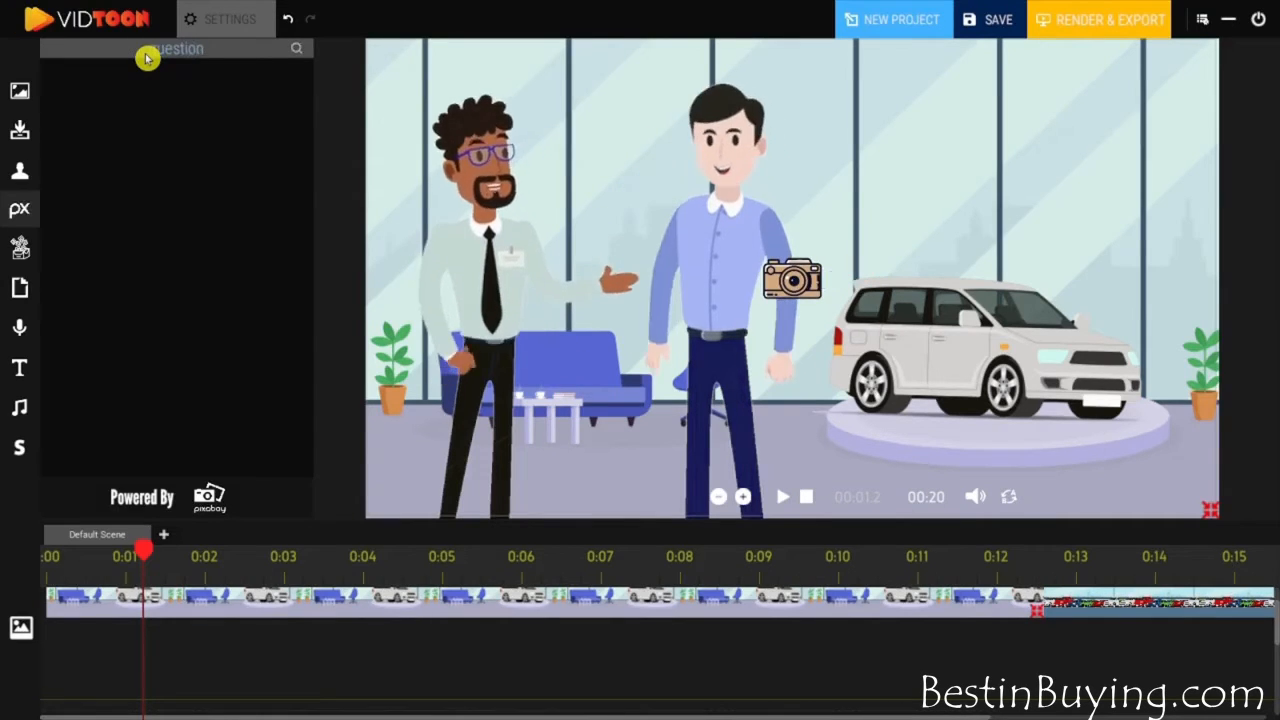
pyautogui.click(297, 49)
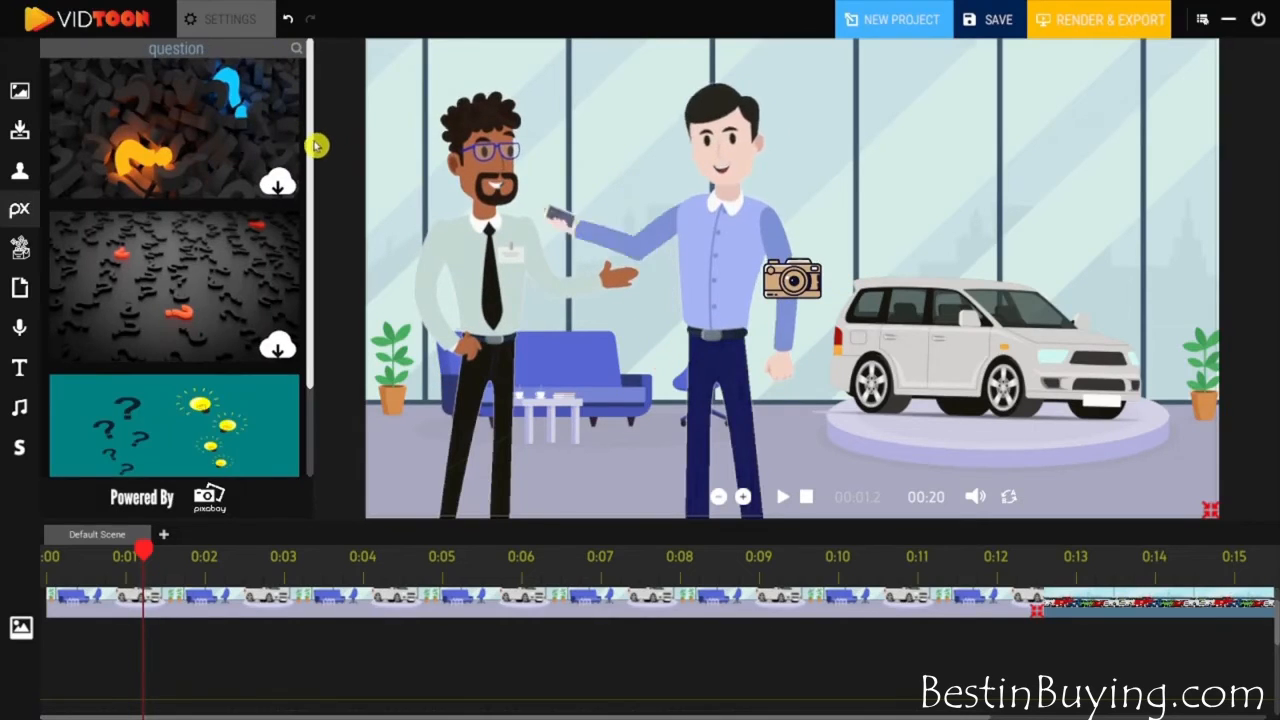
pyautogui.moveTo(314, 140); pyautogui.dragTo(310, 415)
pyautogui.click(277, 234)
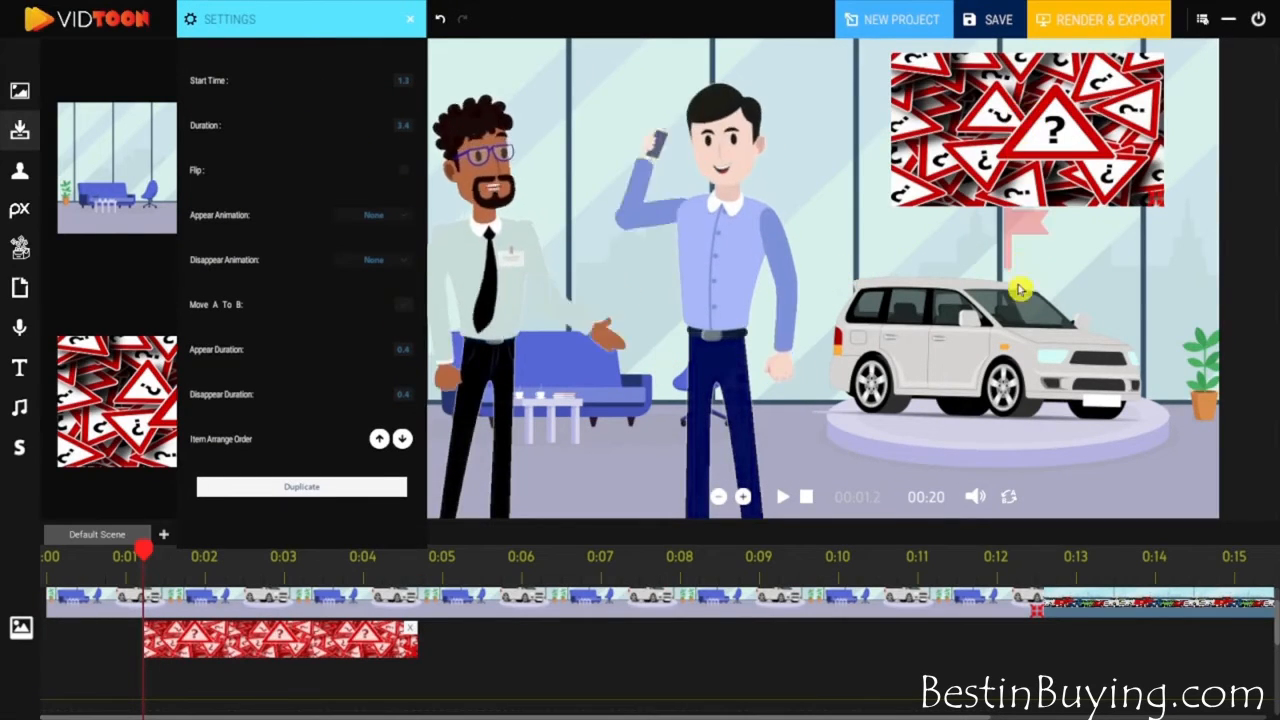
# - Duplicate the question-sign picture's clip and delete the picture from the timeline
pyautogui.click(323, 488)
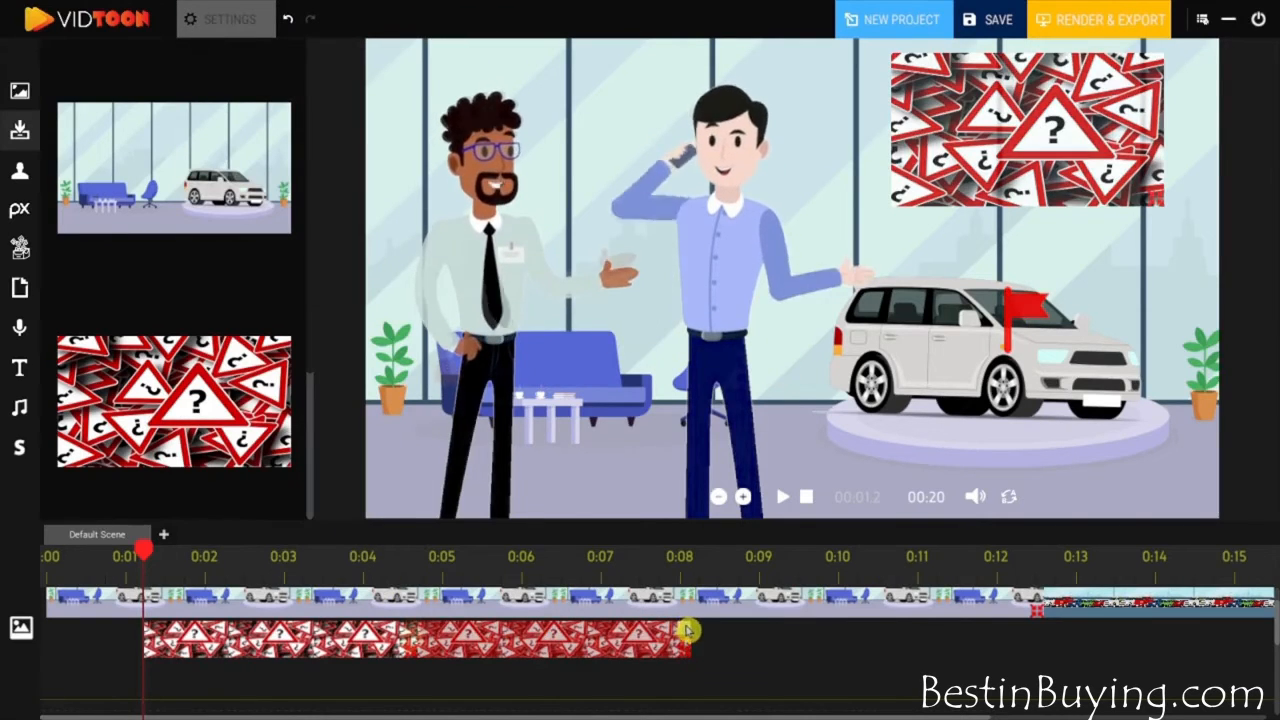
pyautogui.press('Delete')
# - Search the icon library for "Money", add the banknote-and-coins icon beside the customer's head near 0:01, and lengthen its clip
pyautogui.click(20, 248)
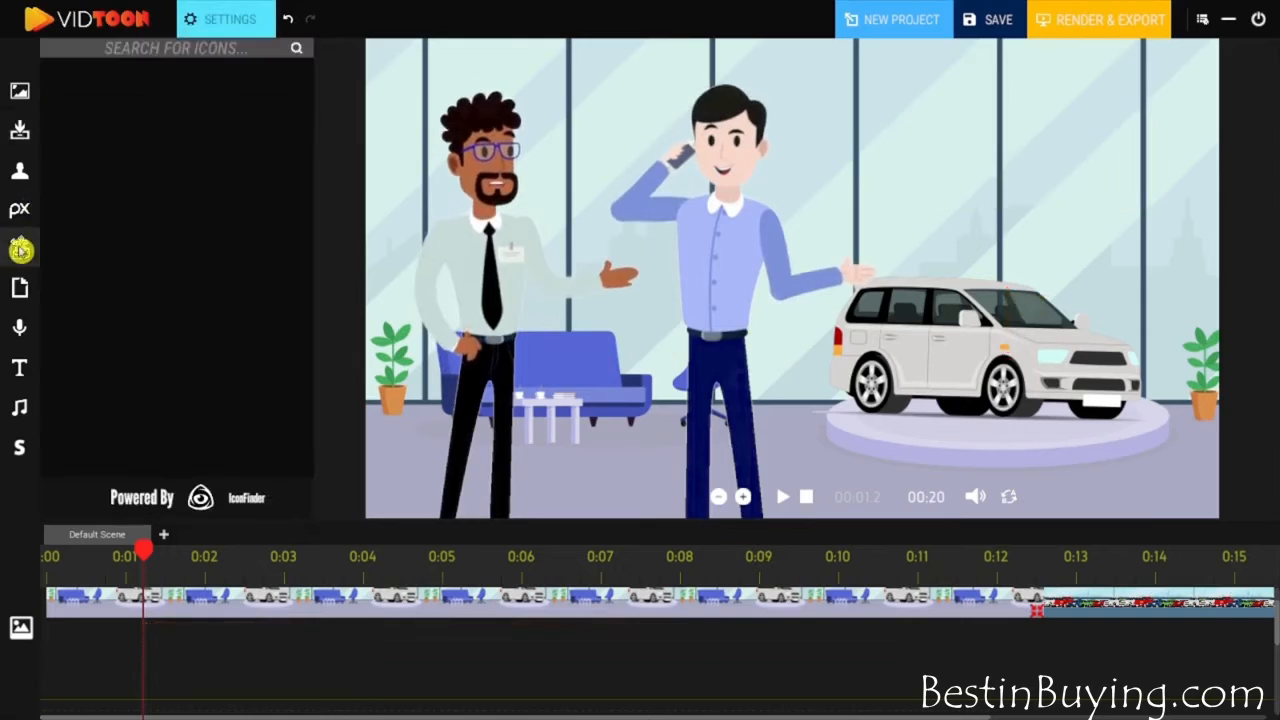
pyautogui.click(177, 50)
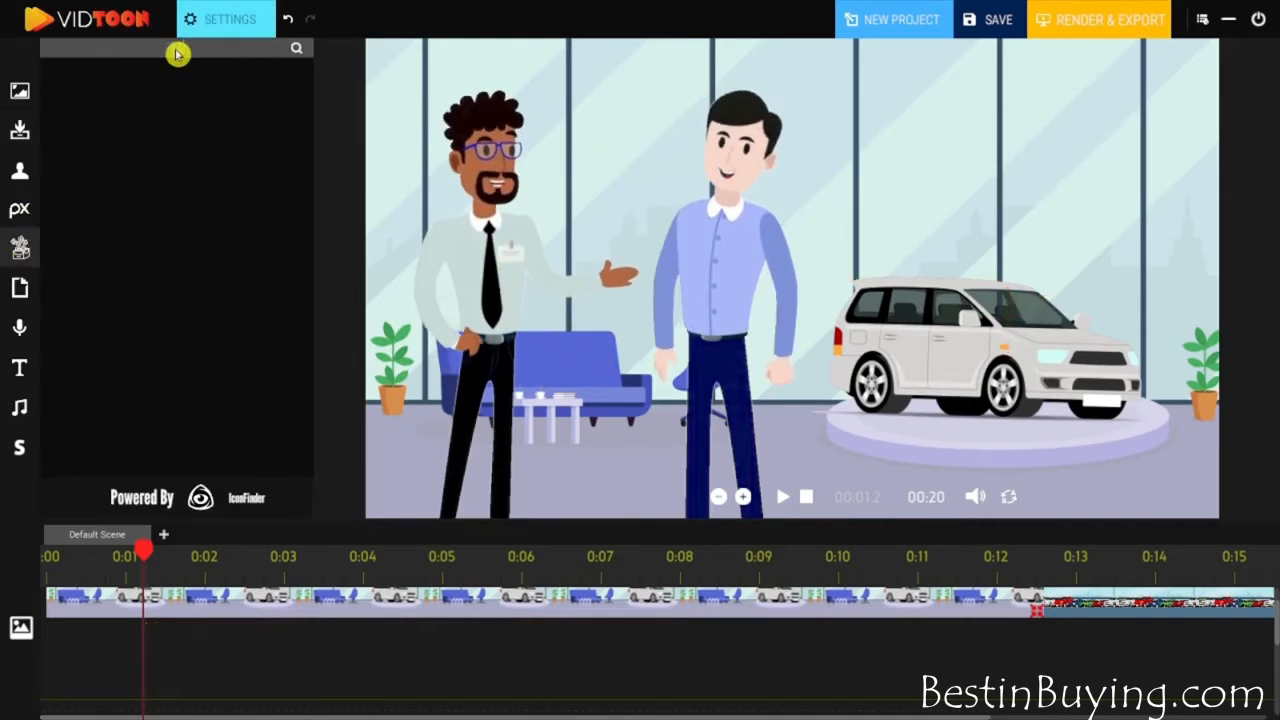
pyautogui.write('Money')
pyautogui.press('Return')
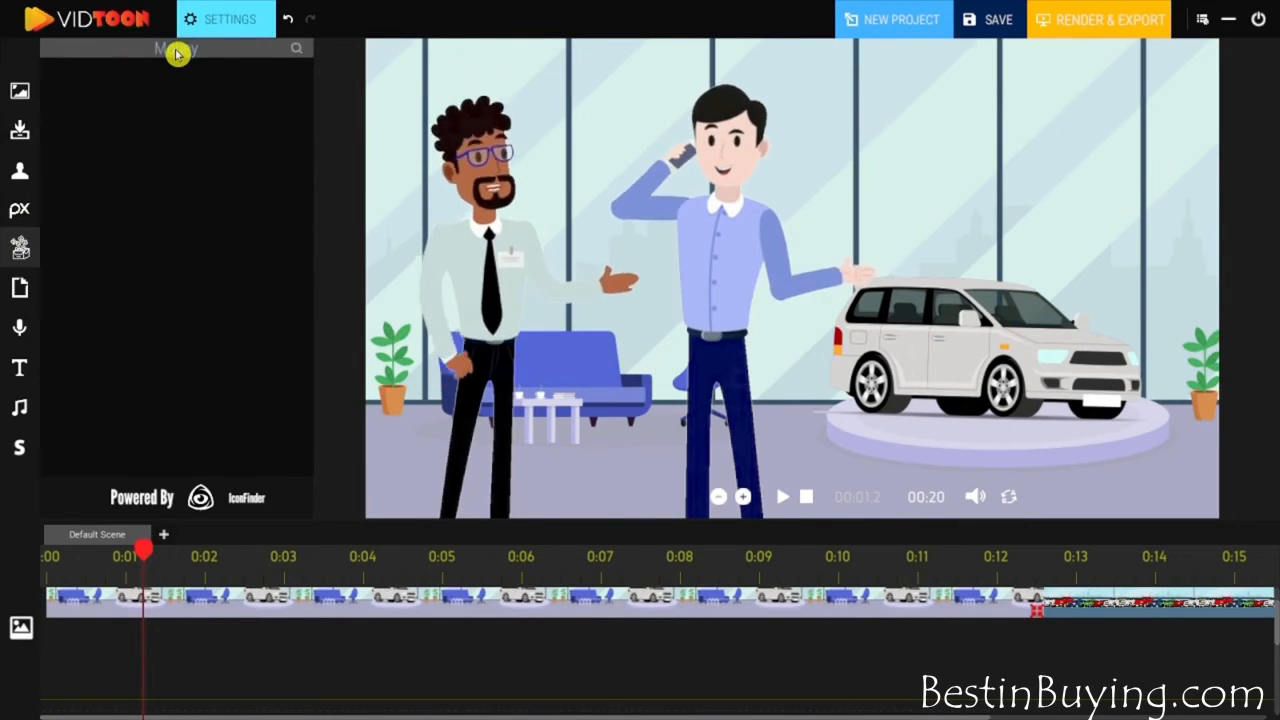
pyautogui.moveTo(311, 80)
pyautogui.mouseDown()
pyautogui.moveTo(312, 208)
pyautogui.moveTo(320, 97)
pyautogui.mouseUp()
pyautogui.click(280, 345)
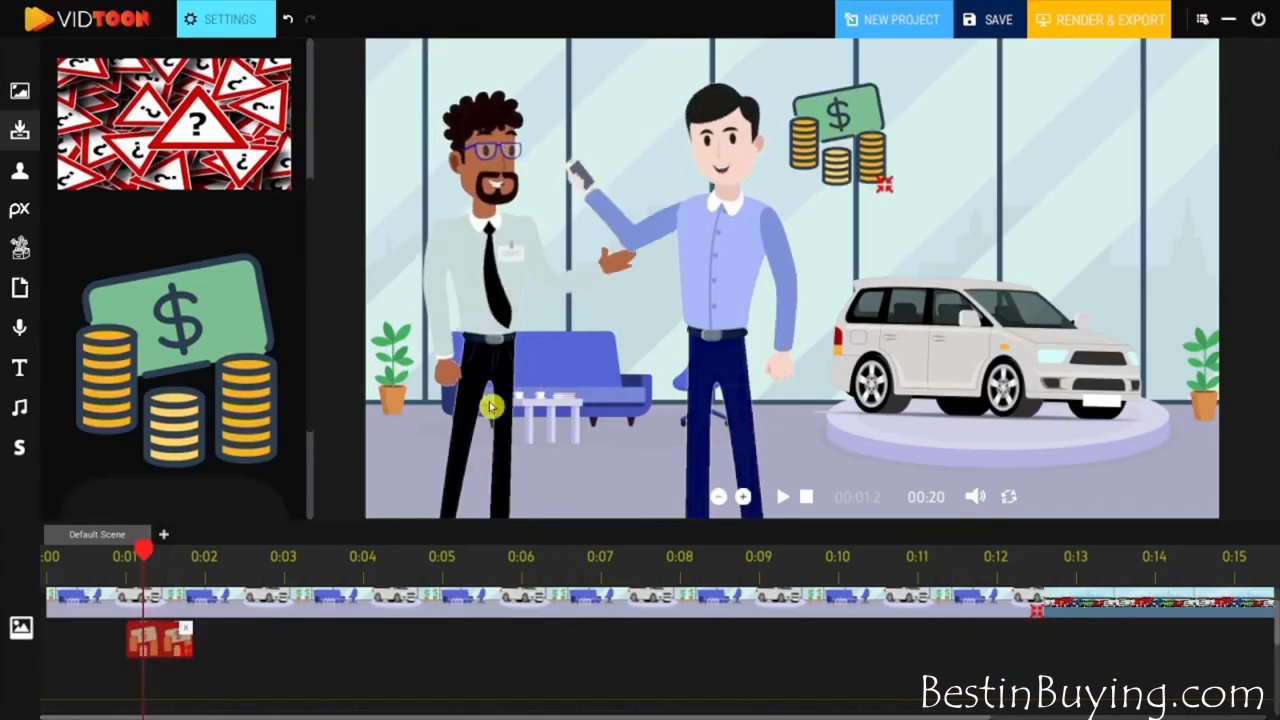
pyautogui.moveTo(187, 652); pyautogui.dragTo(229, 652)
pyautogui.moveTo(389, 642); pyautogui.dragTo(583, 637)
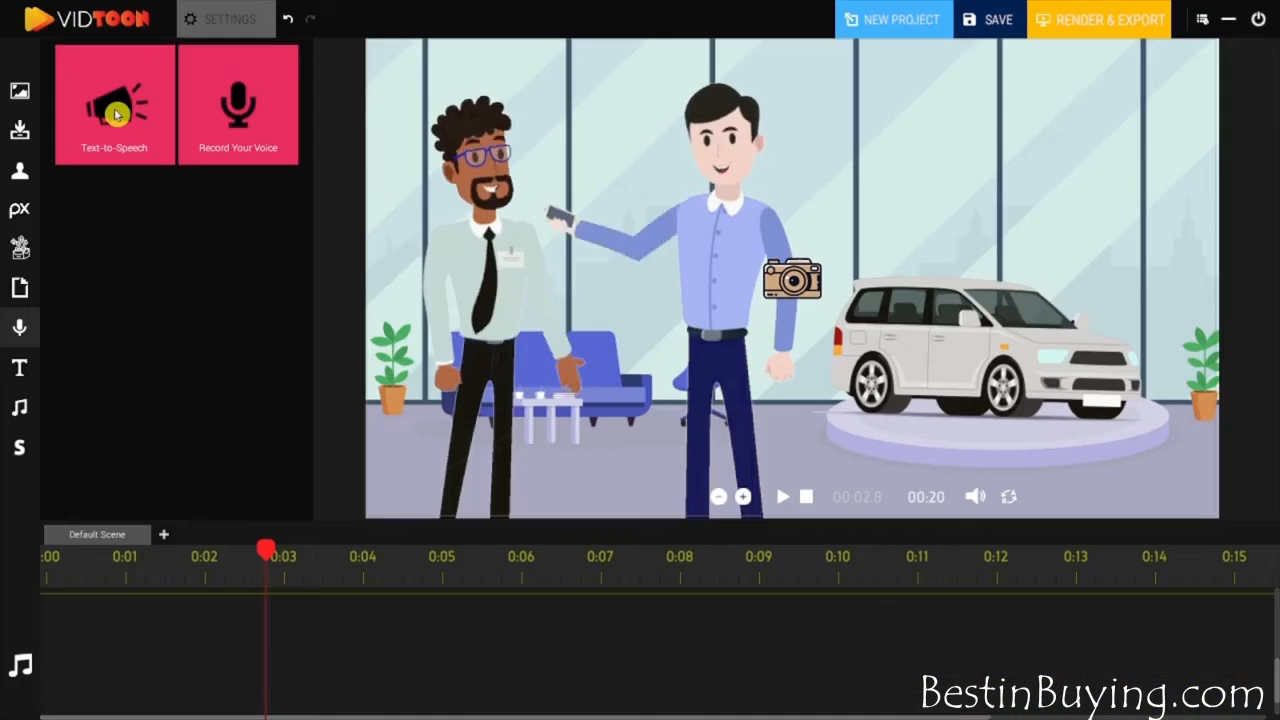
# - Add a text-to-speech clip on the audio track, starting at 2.0 s with a duration of 6.0 s, and open its settings
pyautogui.moveTo(194, 173); pyautogui.dragTo(490, 719)
pyautogui.moveTo(283, 630); pyautogui.dragTo(651, 621)
pyautogui.click(214, 29)
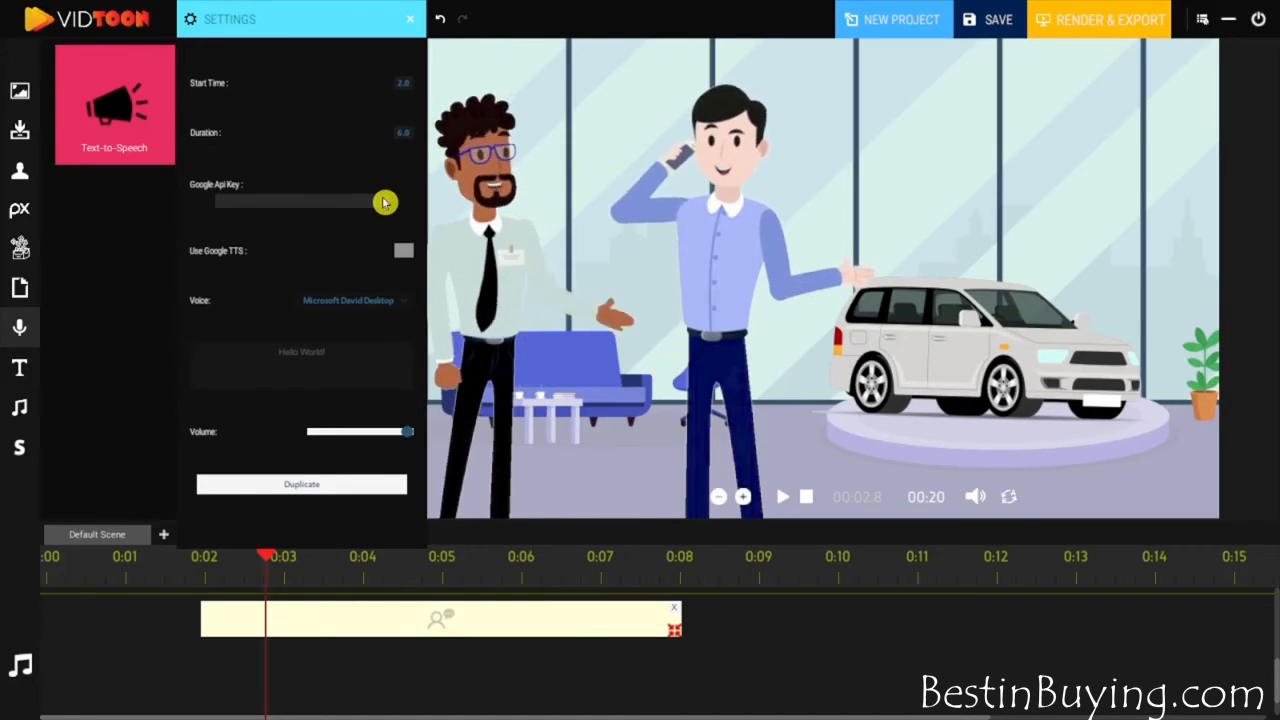
# - Try the Microsoft Zira Desktop voice for the speech clip and switch back to Microsoft David Desktop
pyautogui.click(375, 308)
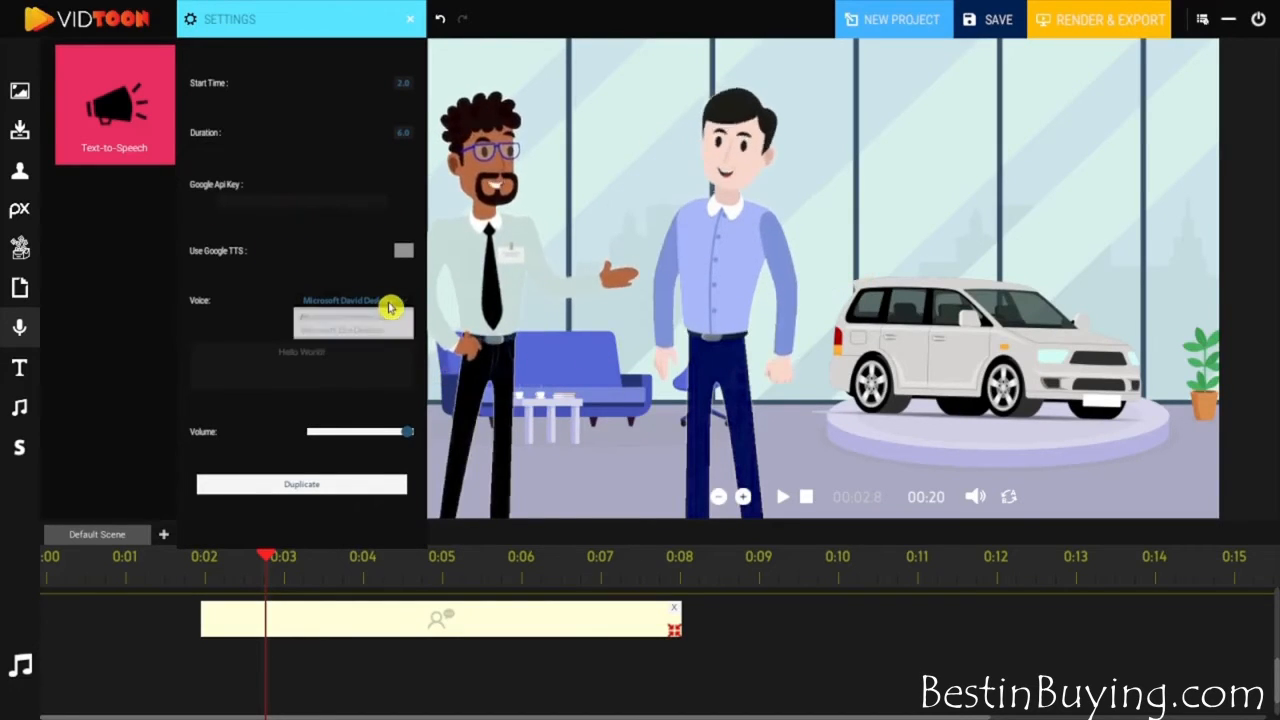
pyautogui.click(386, 331)
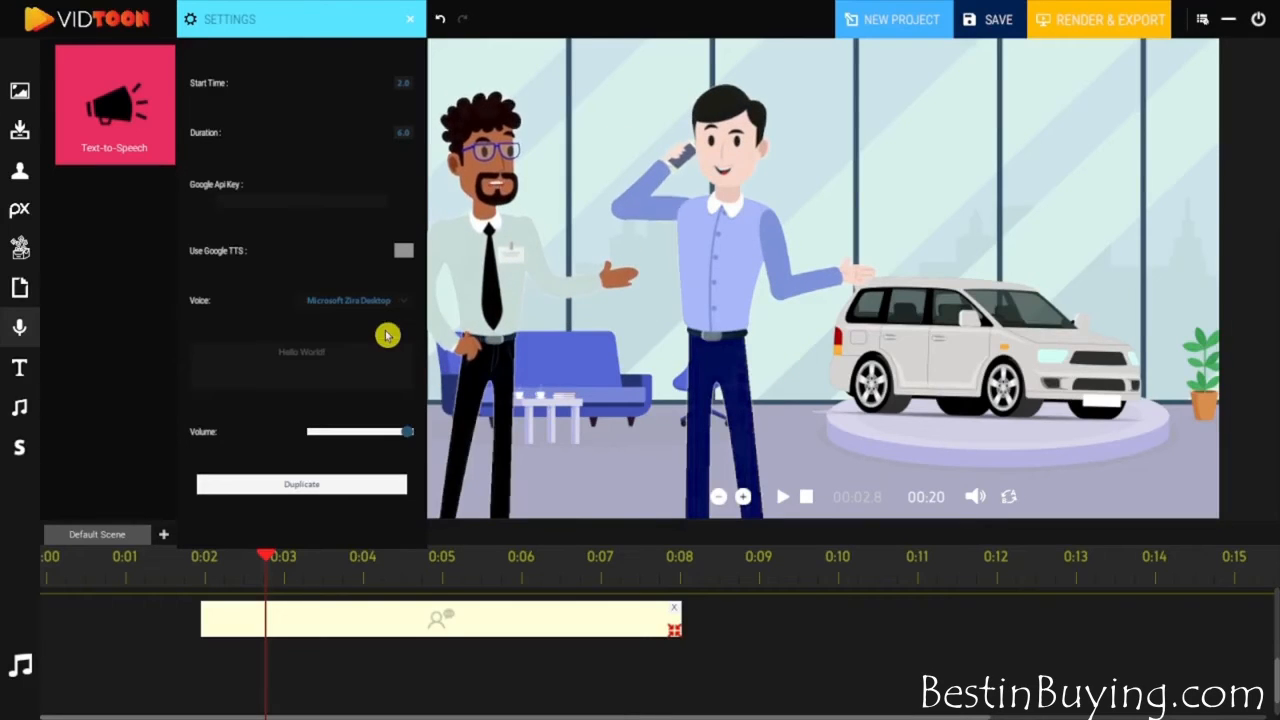
pyautogui.click(390, 306)
pyautogui.click(386, 317)
# - Replace the speech clip's default text with "Are You looking for a good car?"
pyautogui.moveTo(343, 350); pyautogui.dragTo(220, 358)
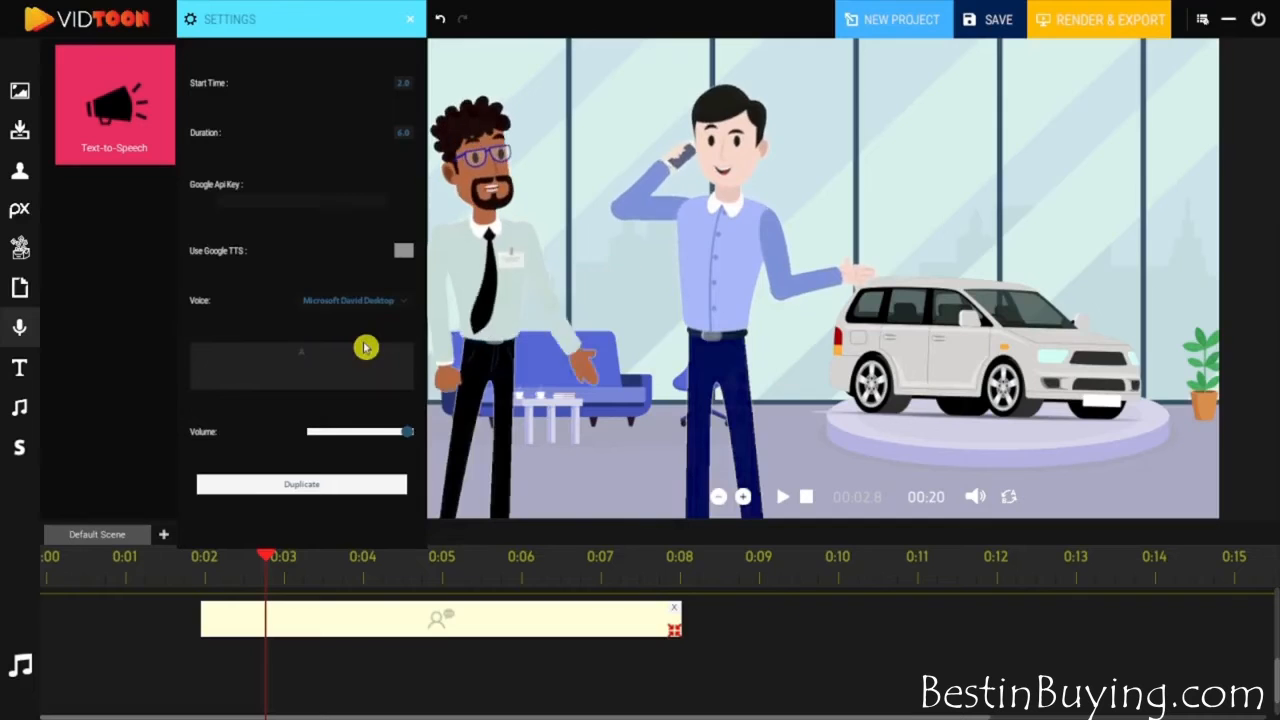
pyautogui.write('Are You')
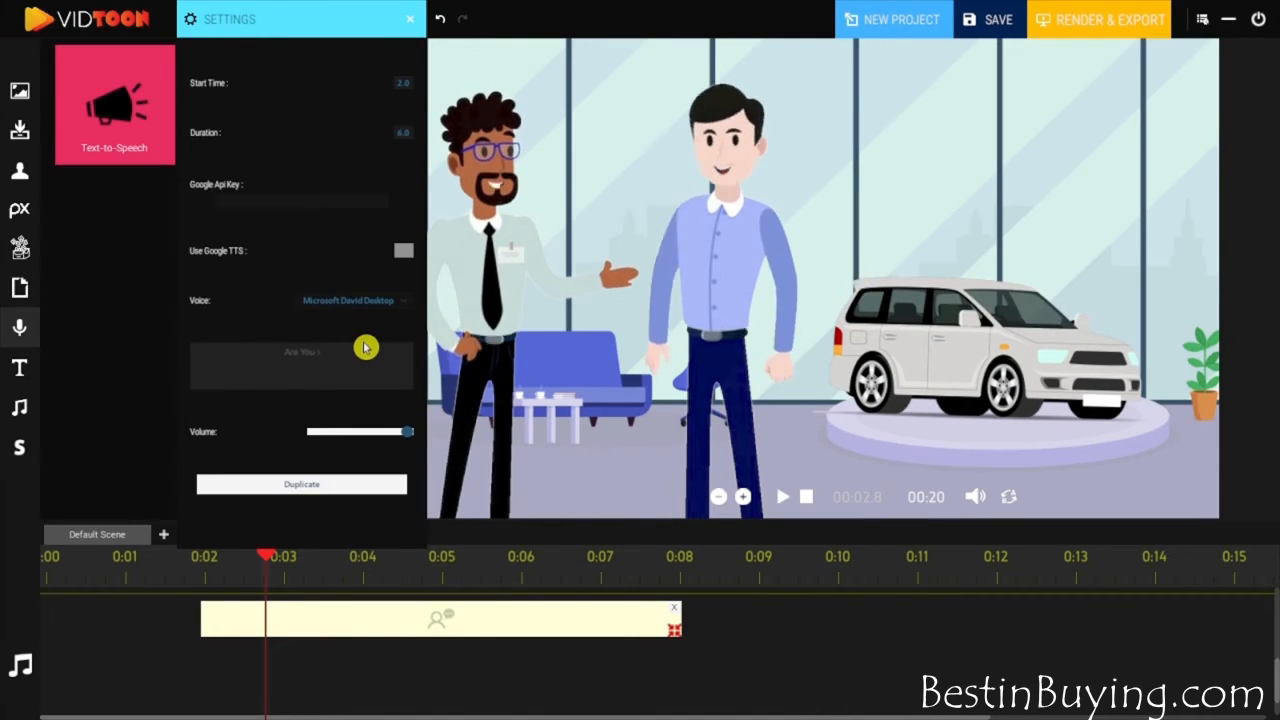
pyautogui.write(' looking for a good car')
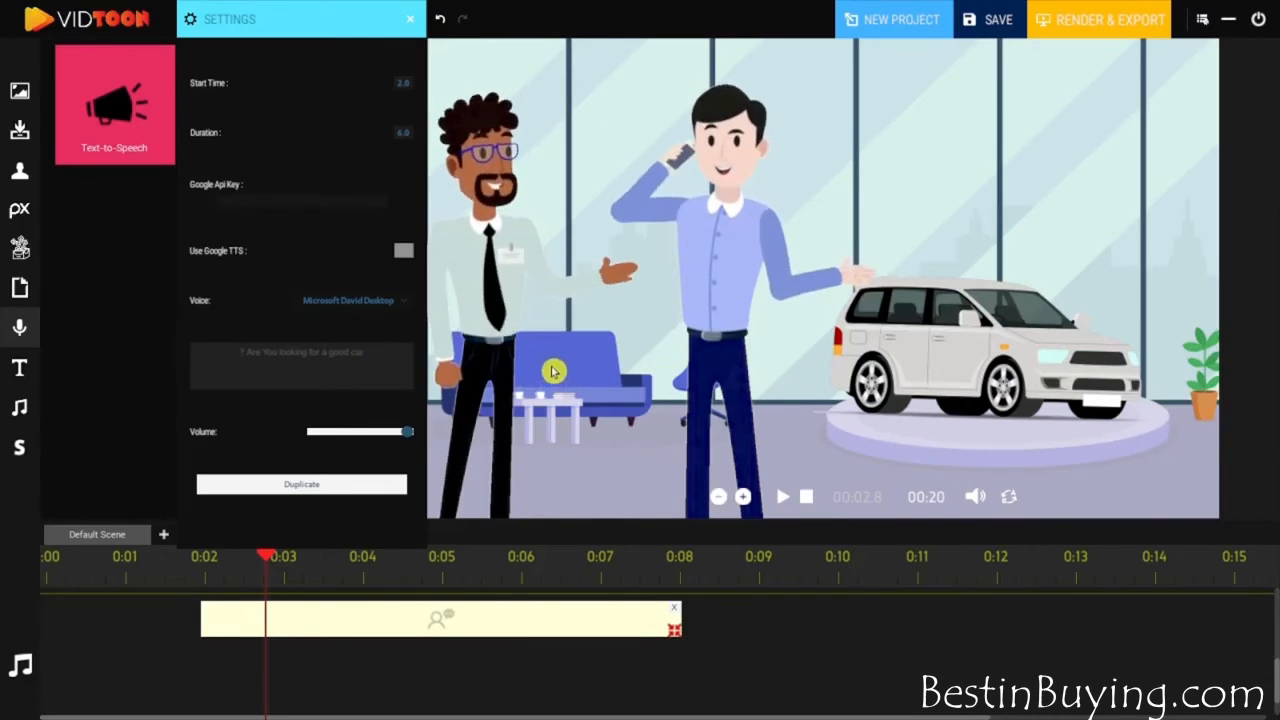
pyautogui.click(552, 371)
# - Add a voice-recording clip at 2.3 s below the speech clip to view its recording settings, and remove it
pyautogui.moveTo(240, 113); pyautogui.dragTo(418, 679)
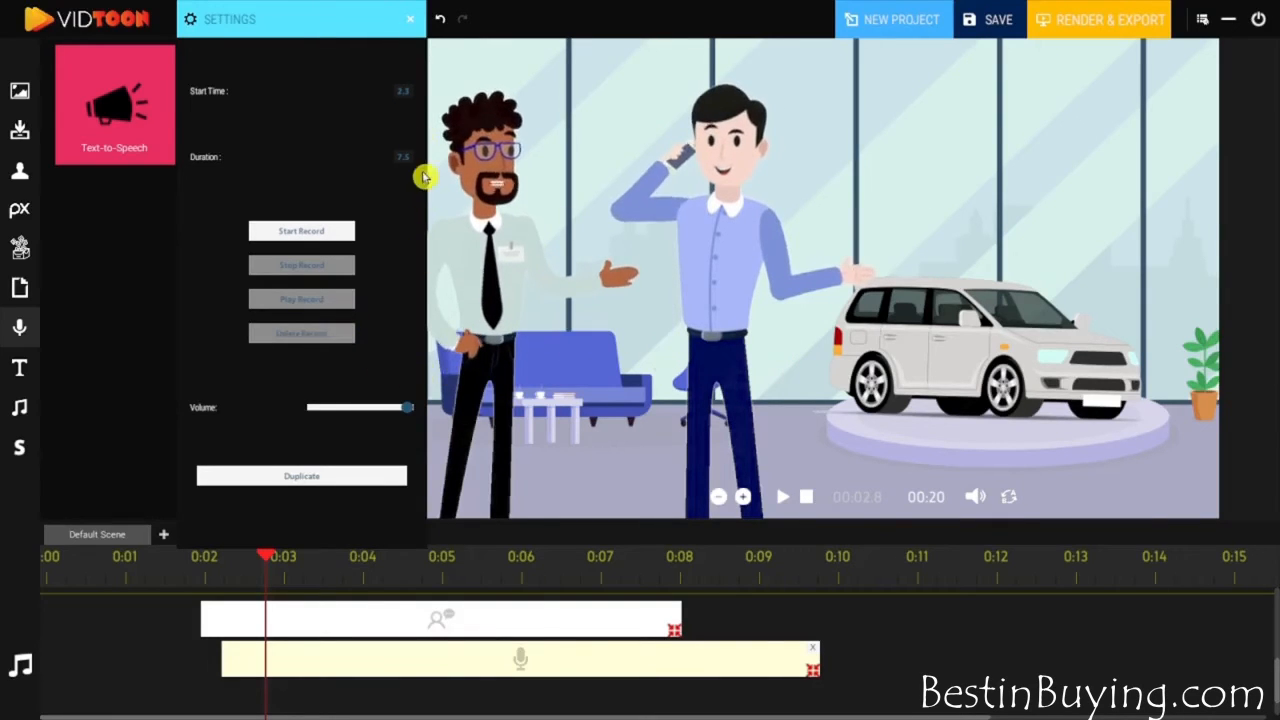
pyautogui.click(409, 24)
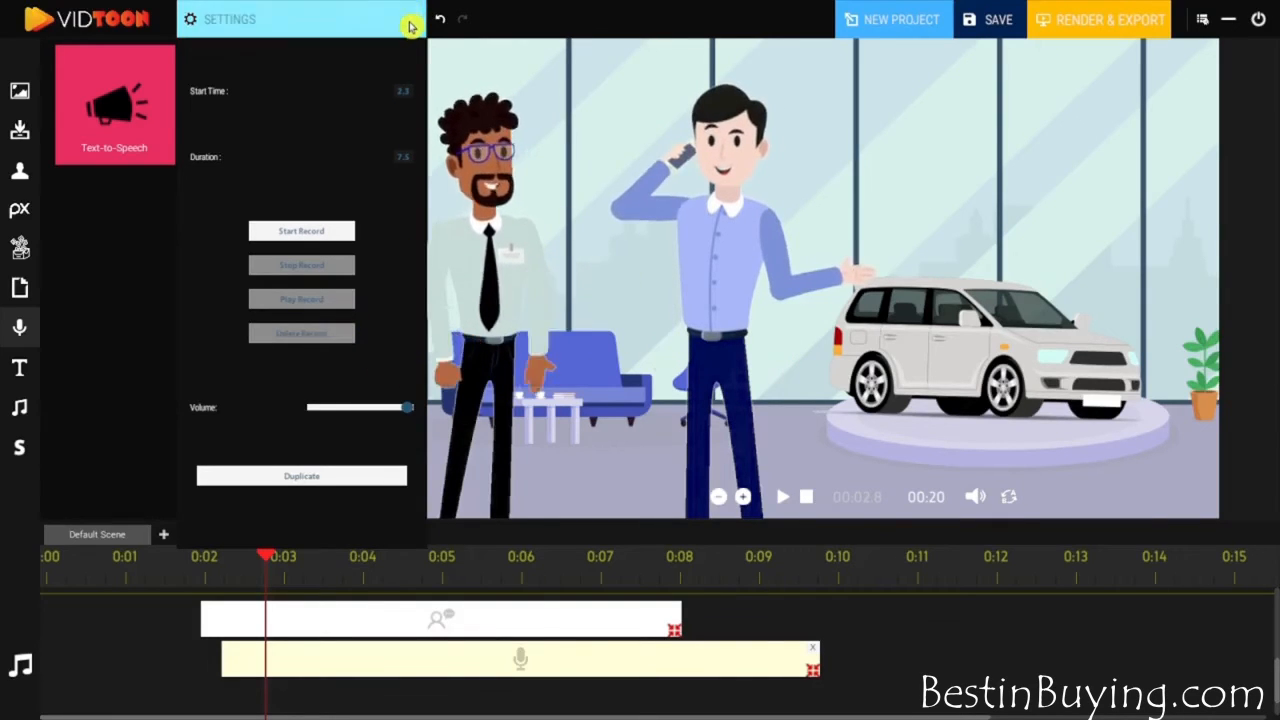
pyautogui.click(814, 650)
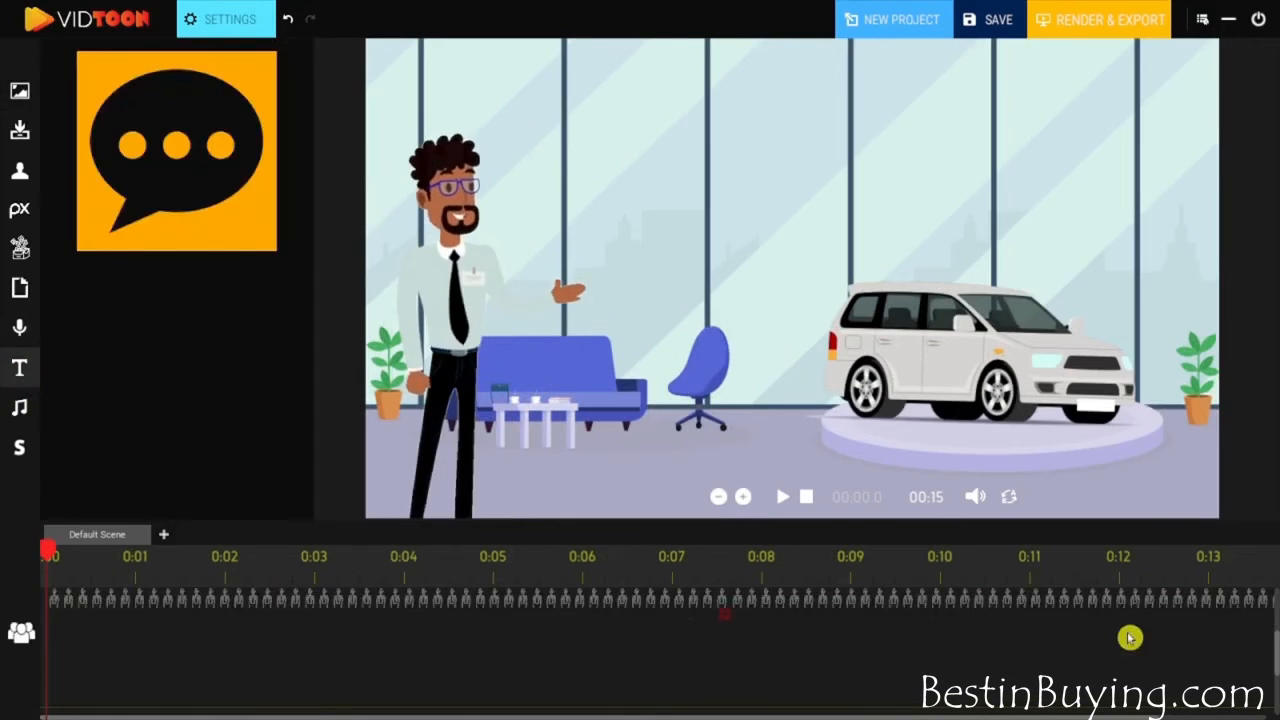
# - Add a 4-second text clip at 0:01 reading "Are you looking to buy or sell a vehicle any time soon?" in red Alegreya-Black on gray
pyautogui.moveTo(1276, 655); pyautogui.dragTo(1276, 672)
pyautogui.moveTo(137, 153); pyautogui.dragTo(183, 611)
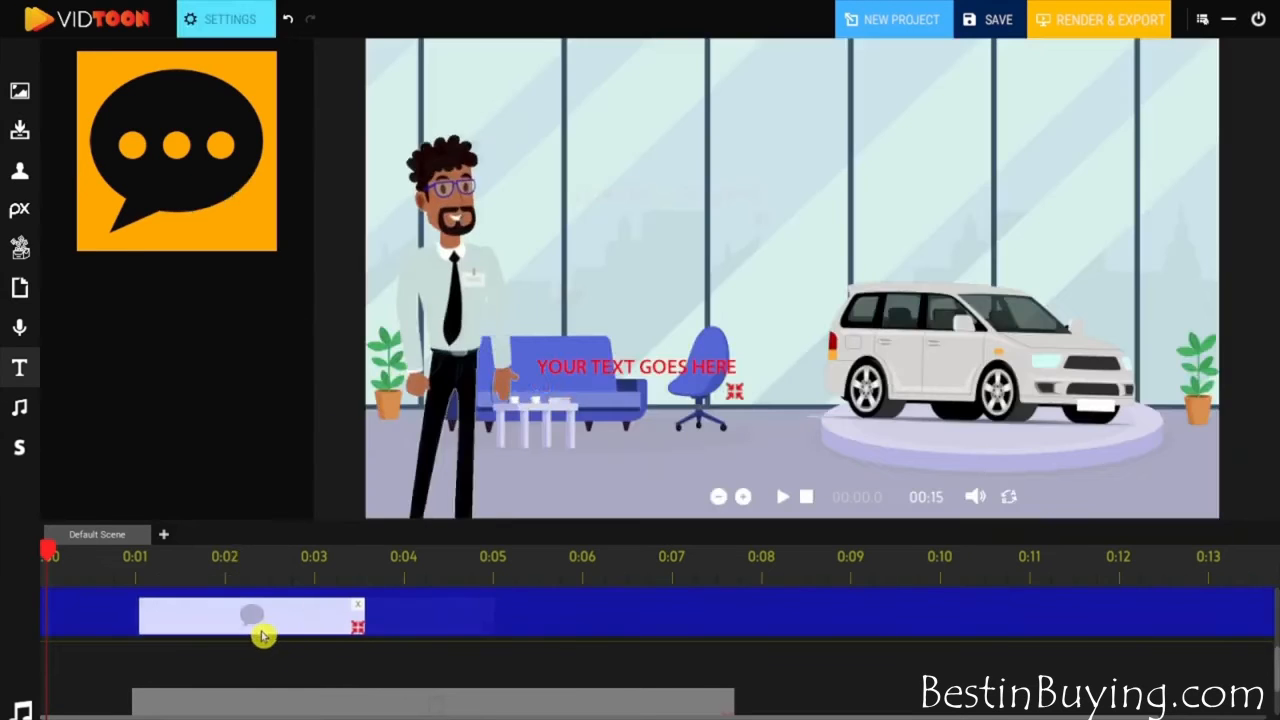
pyautogui.click(234, 19)
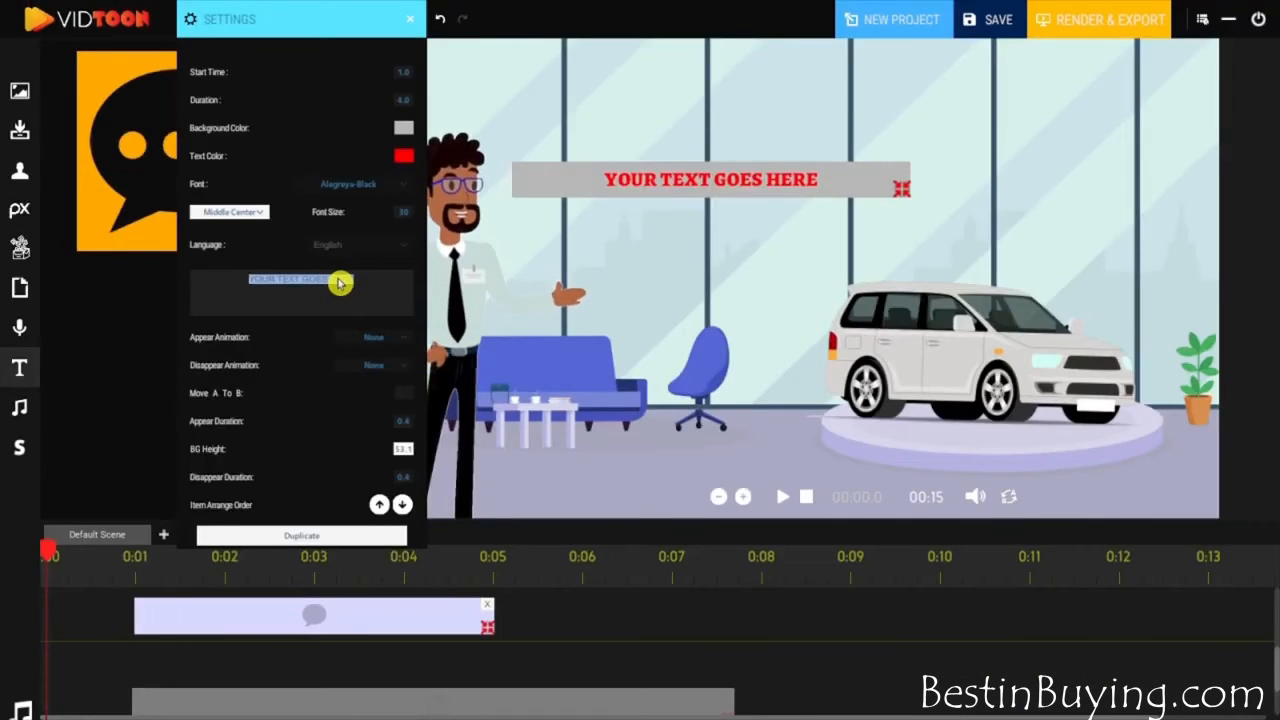
pyautogui.write('Are you looking')
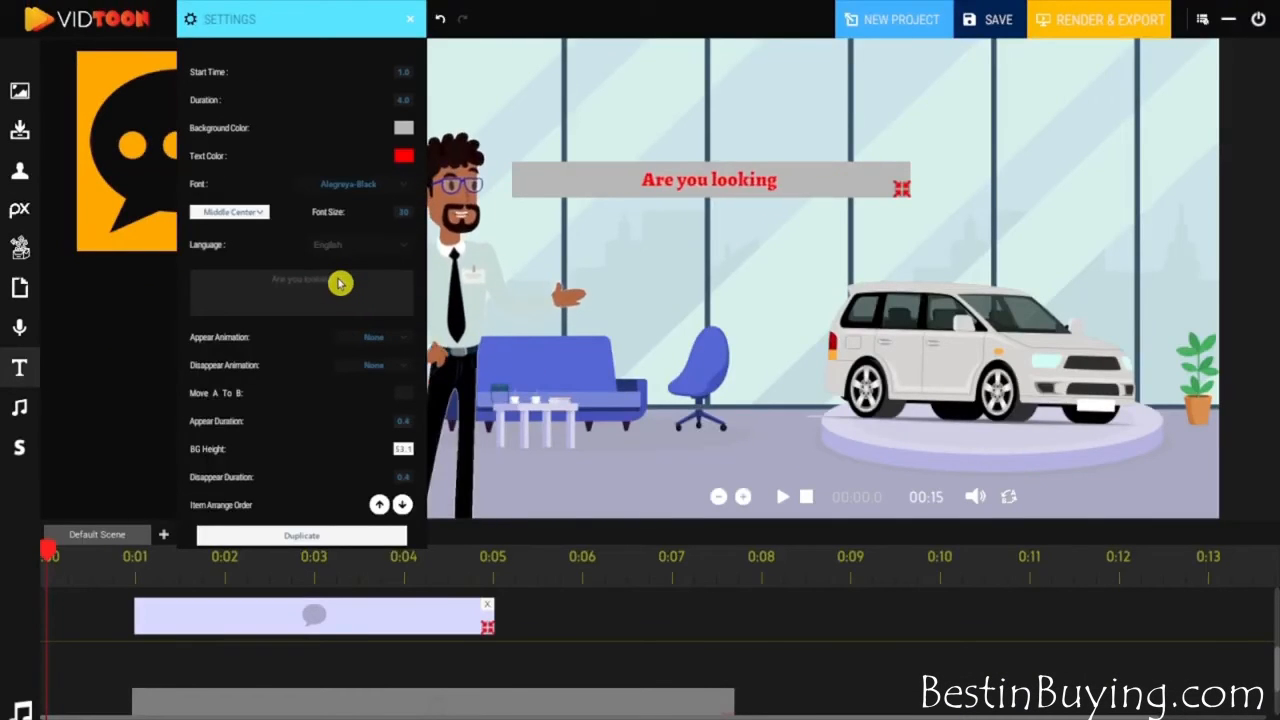
pyautogui.click(781, 497)
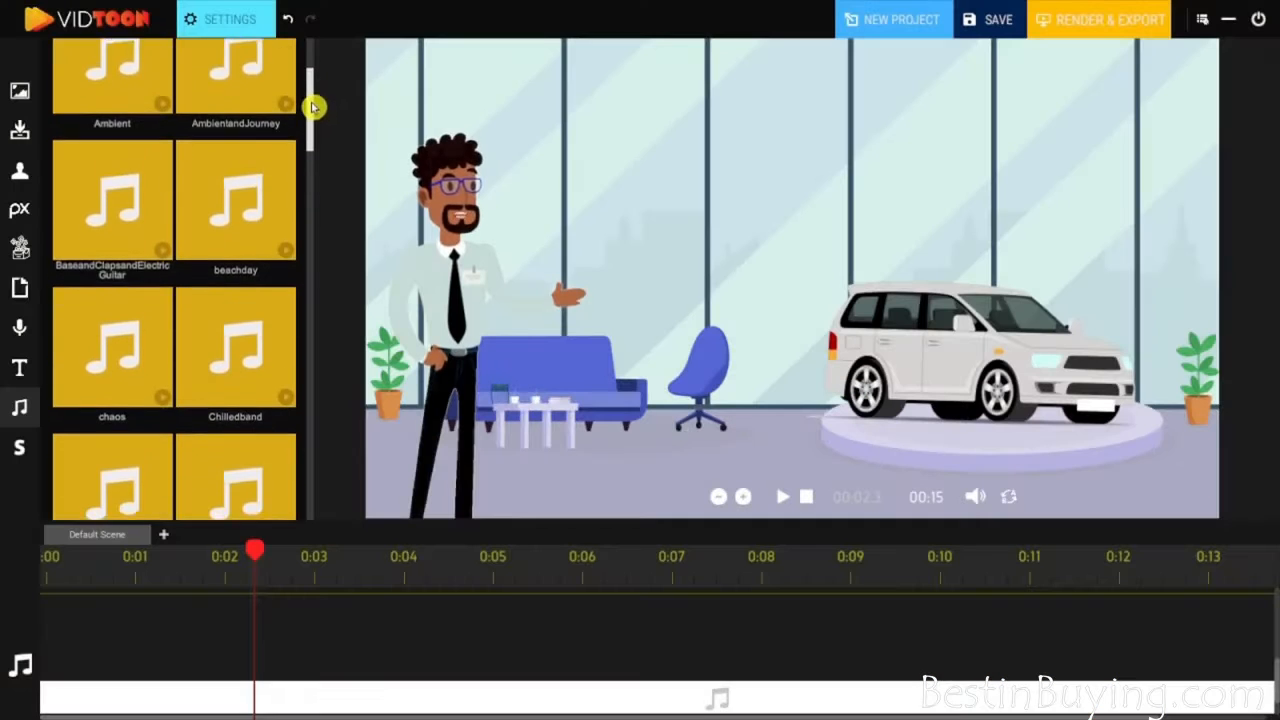
# - Add the CuteHappy music to the audio track at 0:00 and stretch its clip over the full 15 seconds
pyautogui.moveTo(309, 103); pyautogui.dragTo(312, 207)
pyautogui.moveTo(309, 207); pyautogui.dragTo(309, 223)
pyautogui.moveTo(242, 245); pyautogui.dragTo(48, 646)
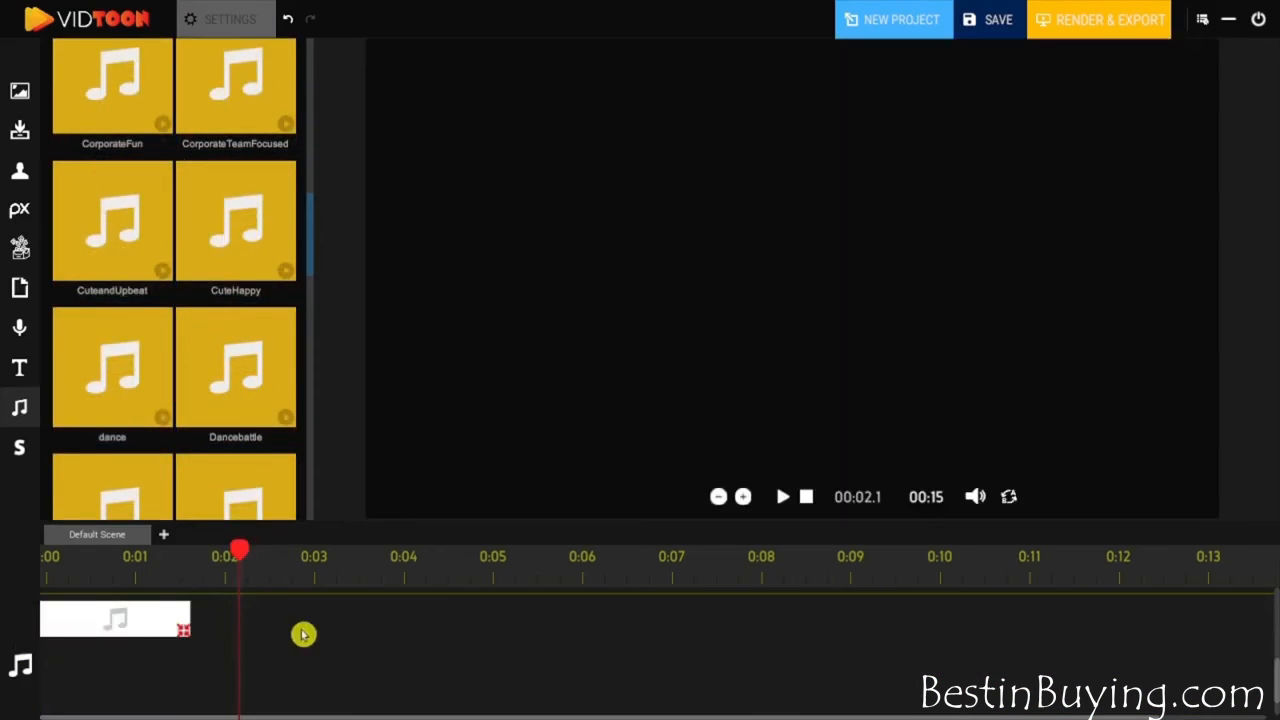
pyautogui.moveTo(303, 634); pyautogui.dragTo(1168, 634)
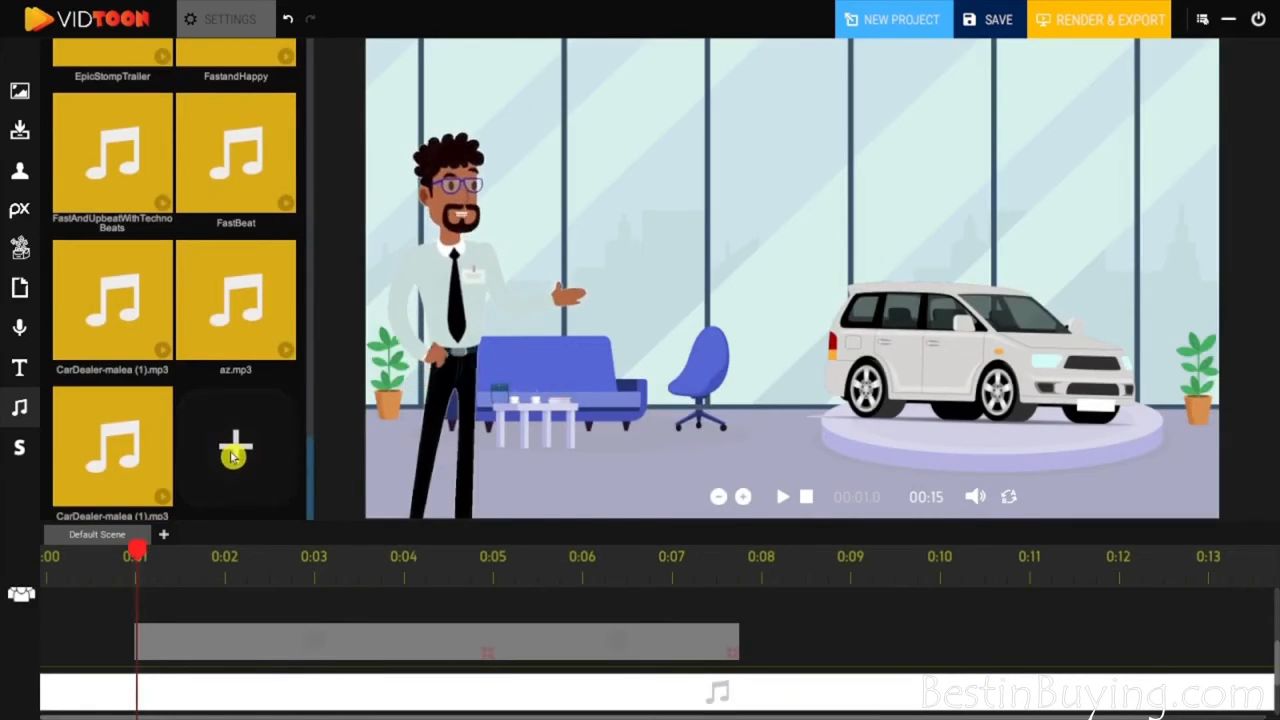
# - Lower the music clip's volume to slightly under half and preview the start of the video
pyautogui.click(232, 456)
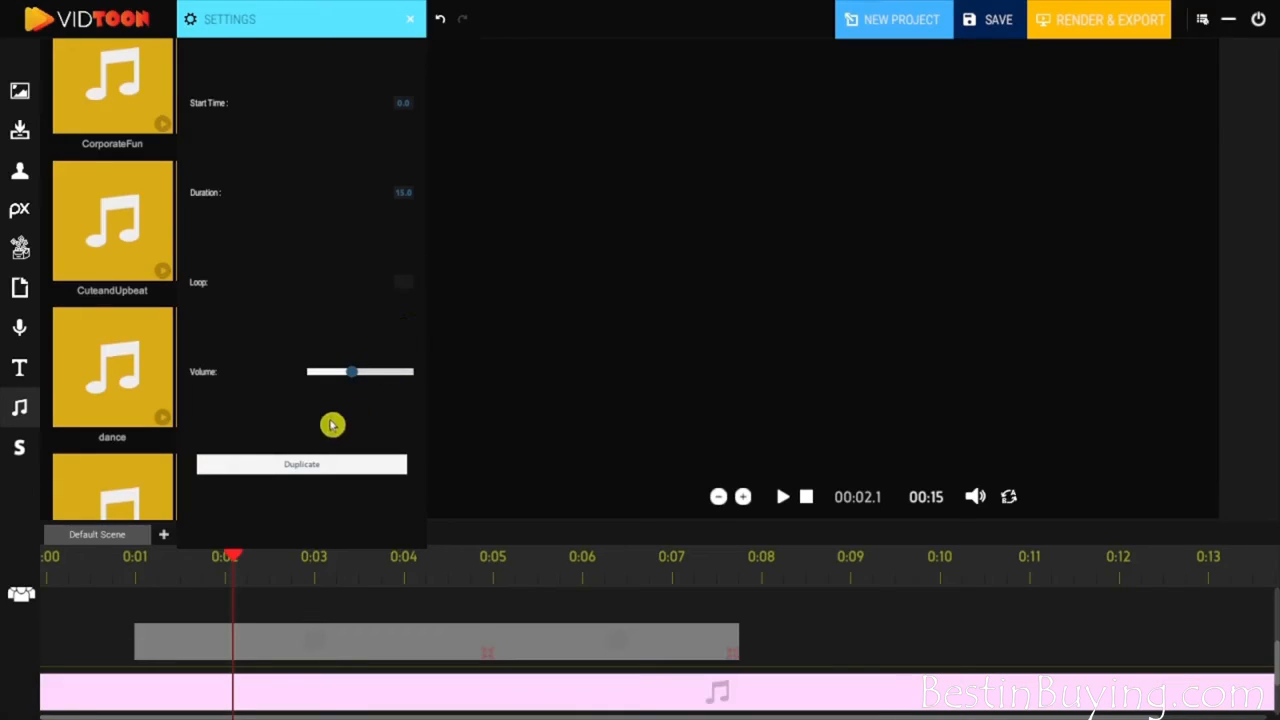
pyautogui.click(414, 19)
pyautogui.click(806, 497)
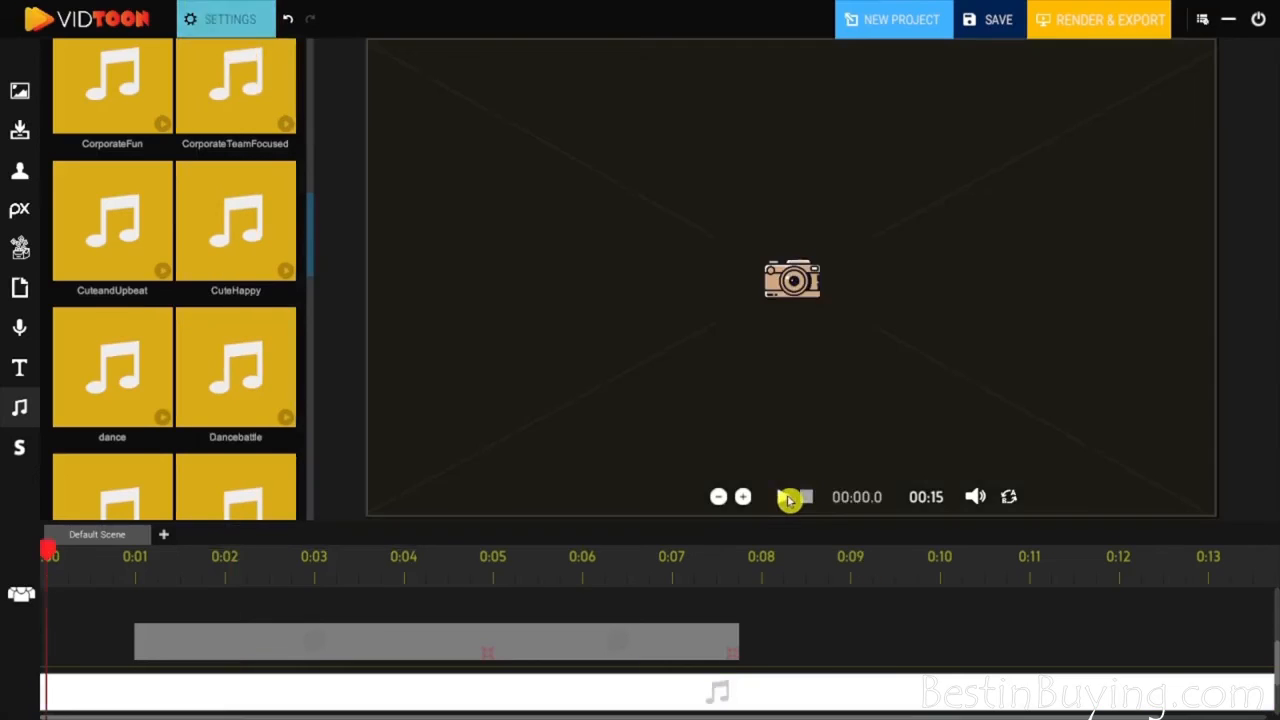
pyautogui.click(785, 497)
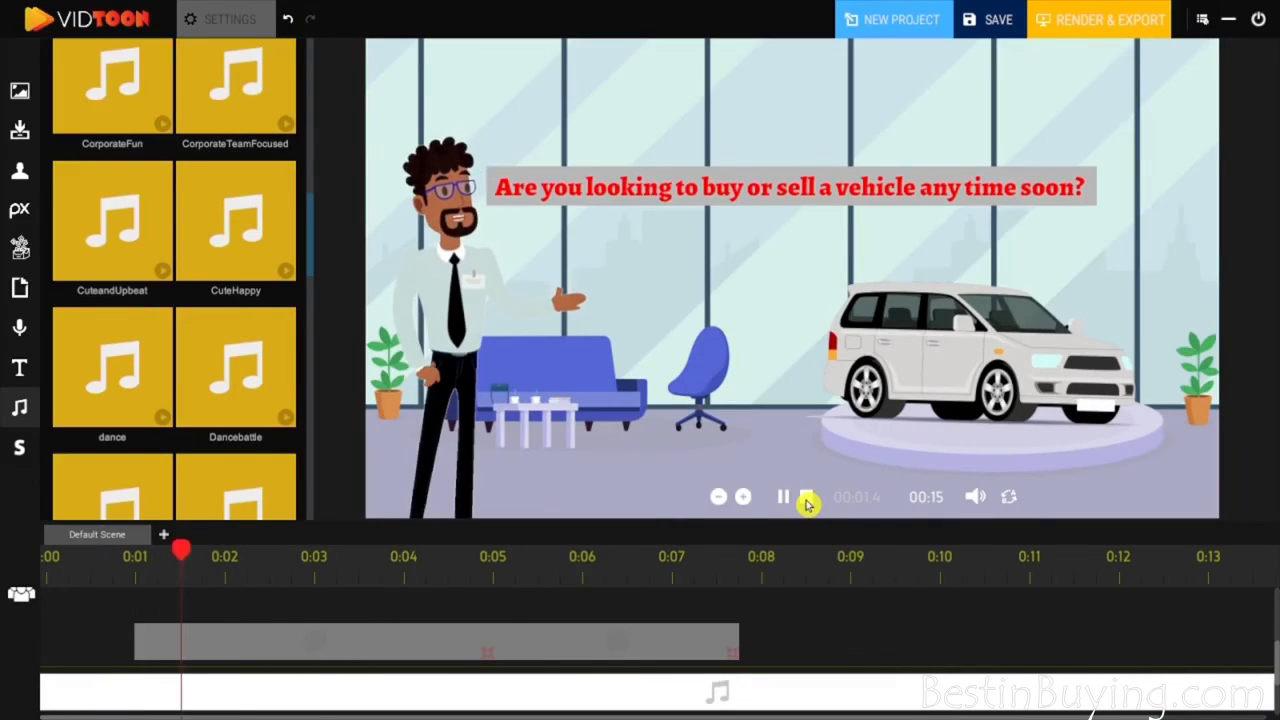
pyautogui.click(806, 497)
# - Load CarDealer-malea (1).mp3 from the Desktop into the audio library and place it below the music at 1.0 s
pyautogui.moveTo(313, 251); pyautogui.dragTo(299, 508)
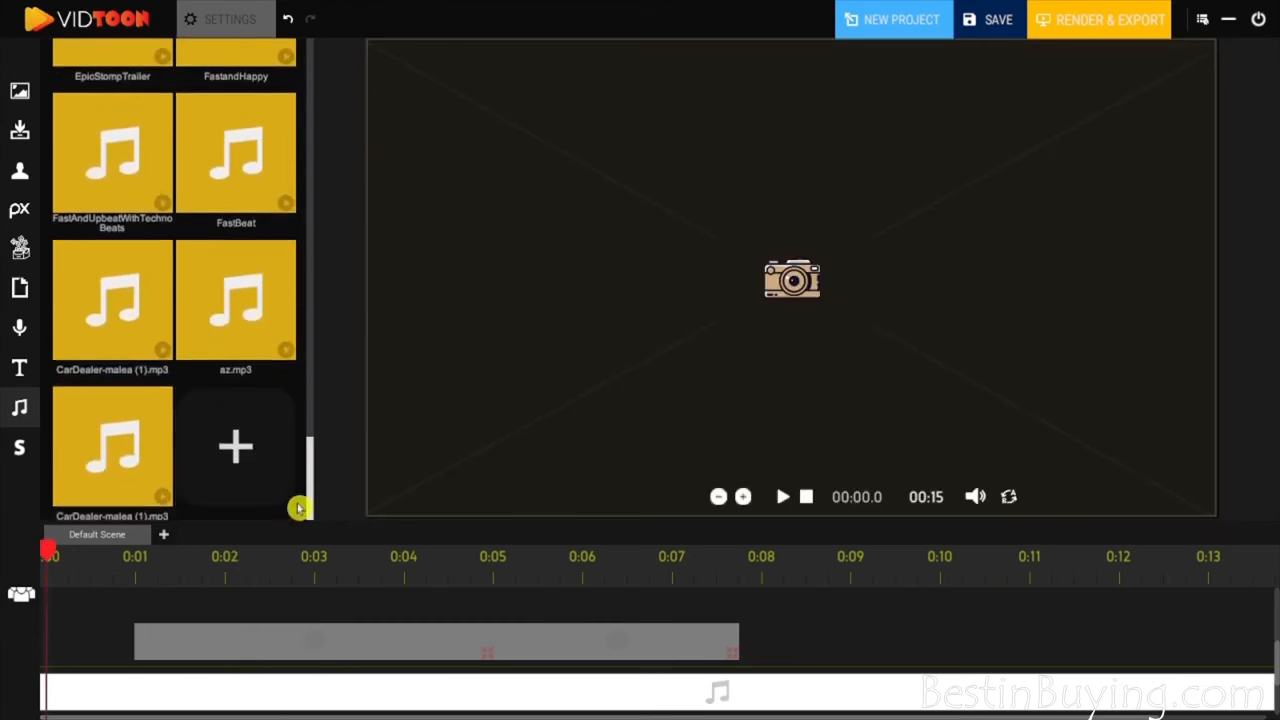
pyautogui.click(130, 578)
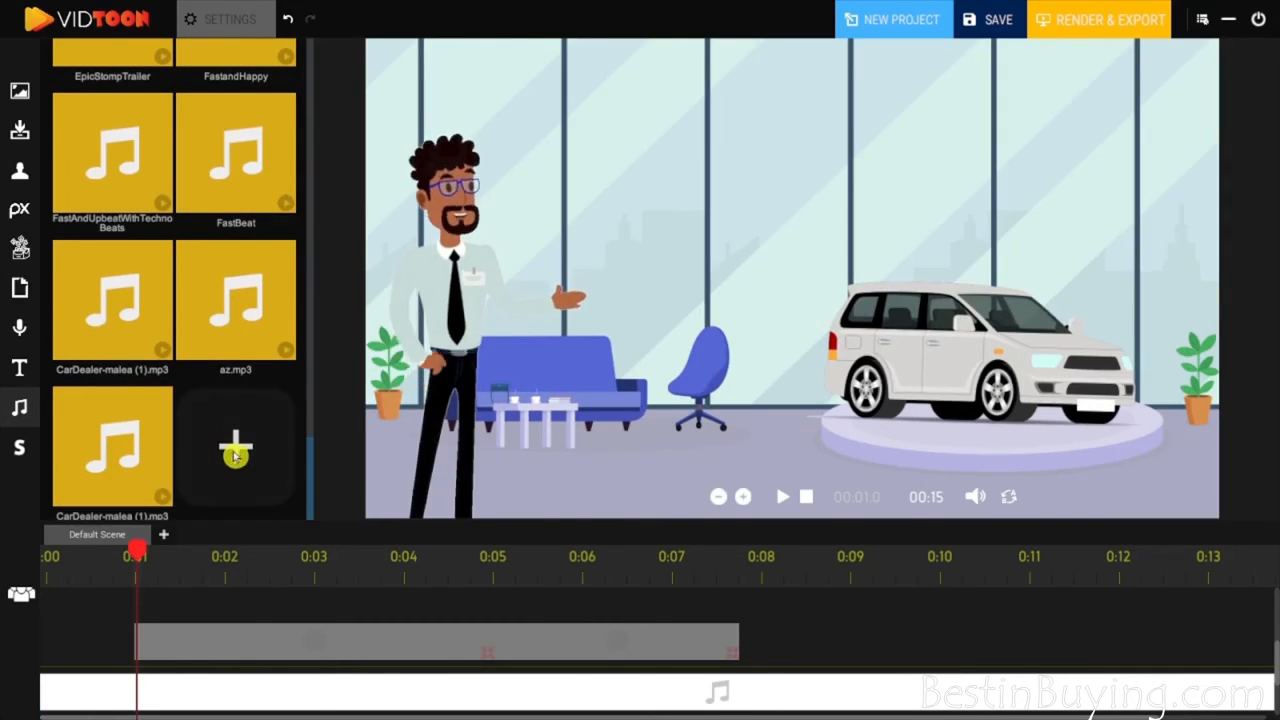
pyautogui.click(236, 453)
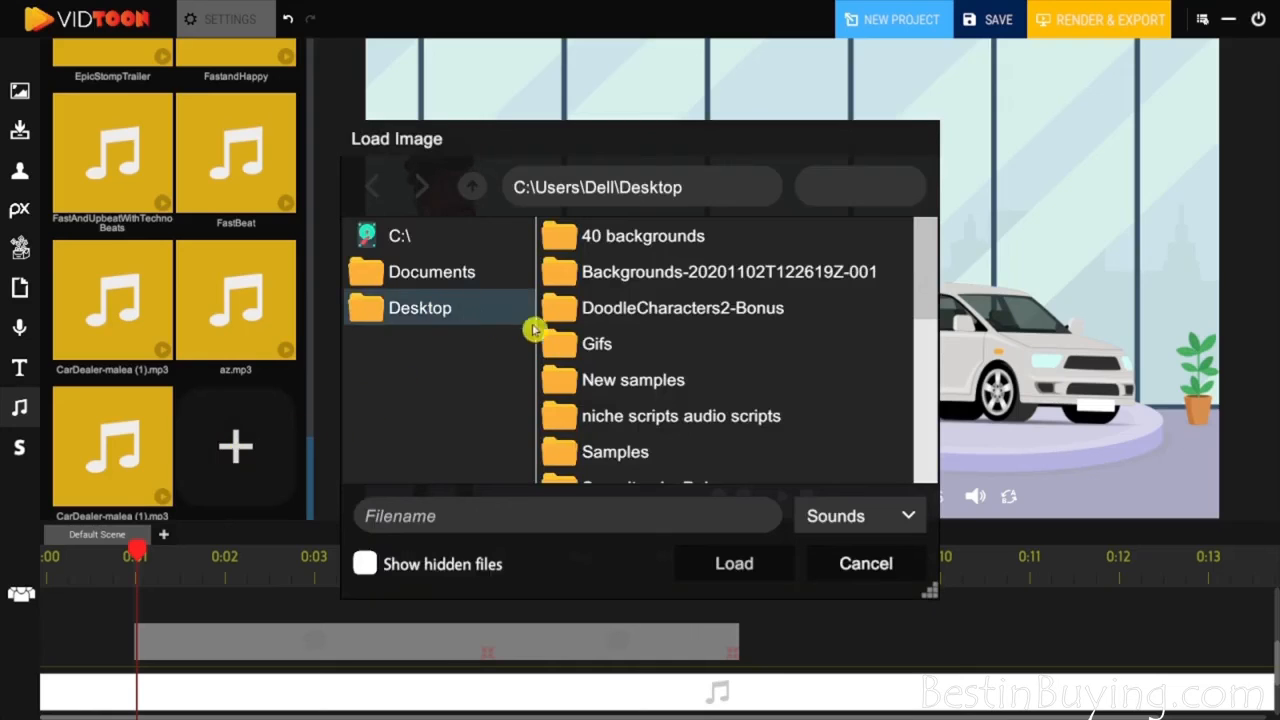
pyautogui.scroll(-5, 720, 360)
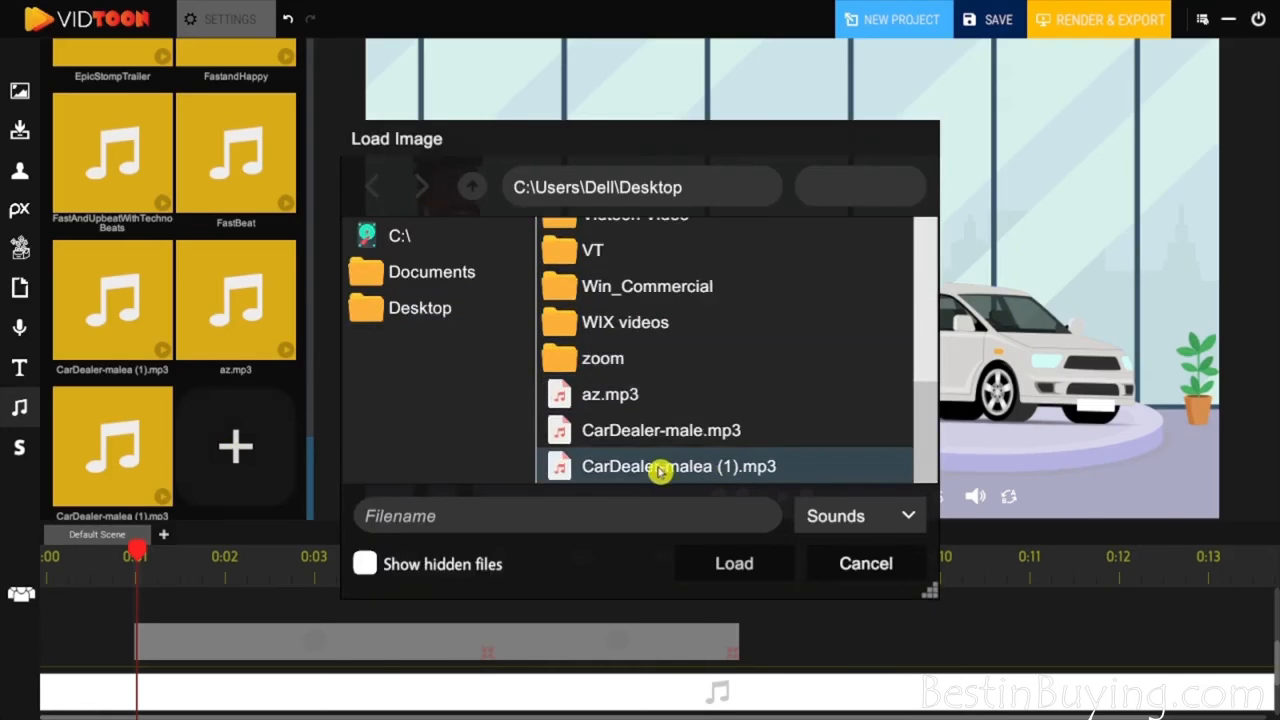
pyautogui.click(697, 472)
pyautogui.click(740, 561)
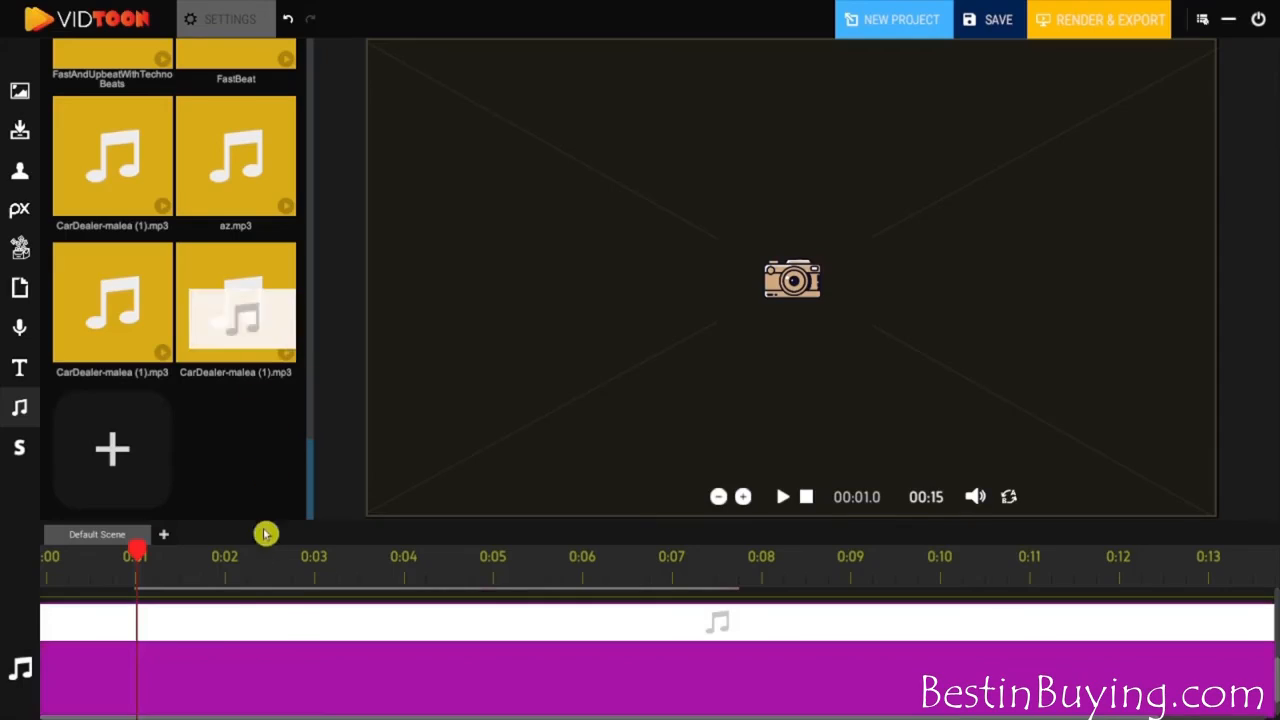
pyautogui.moveTo(265, 534); pyautogui.dragTo(207, 672)
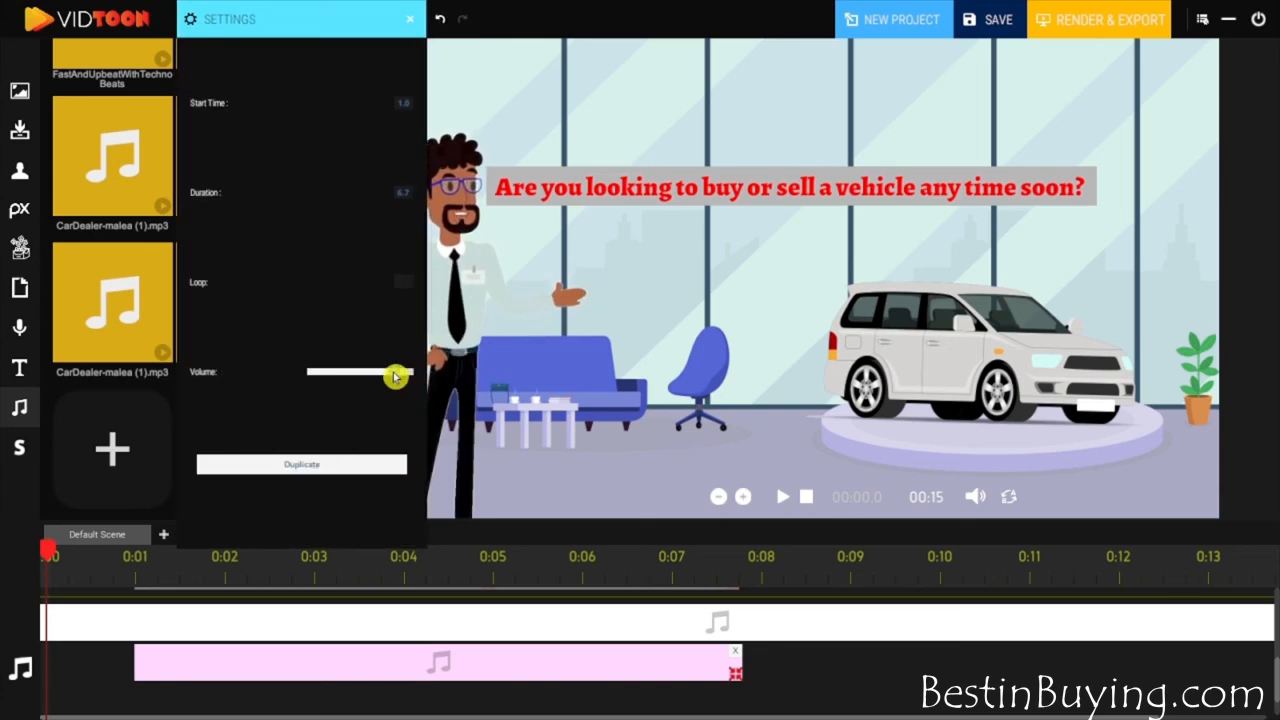
# - Preview the video from the beginning with the music and the voice-over, and move the playhead to about 0:04
pyautogui.click(806, 497)
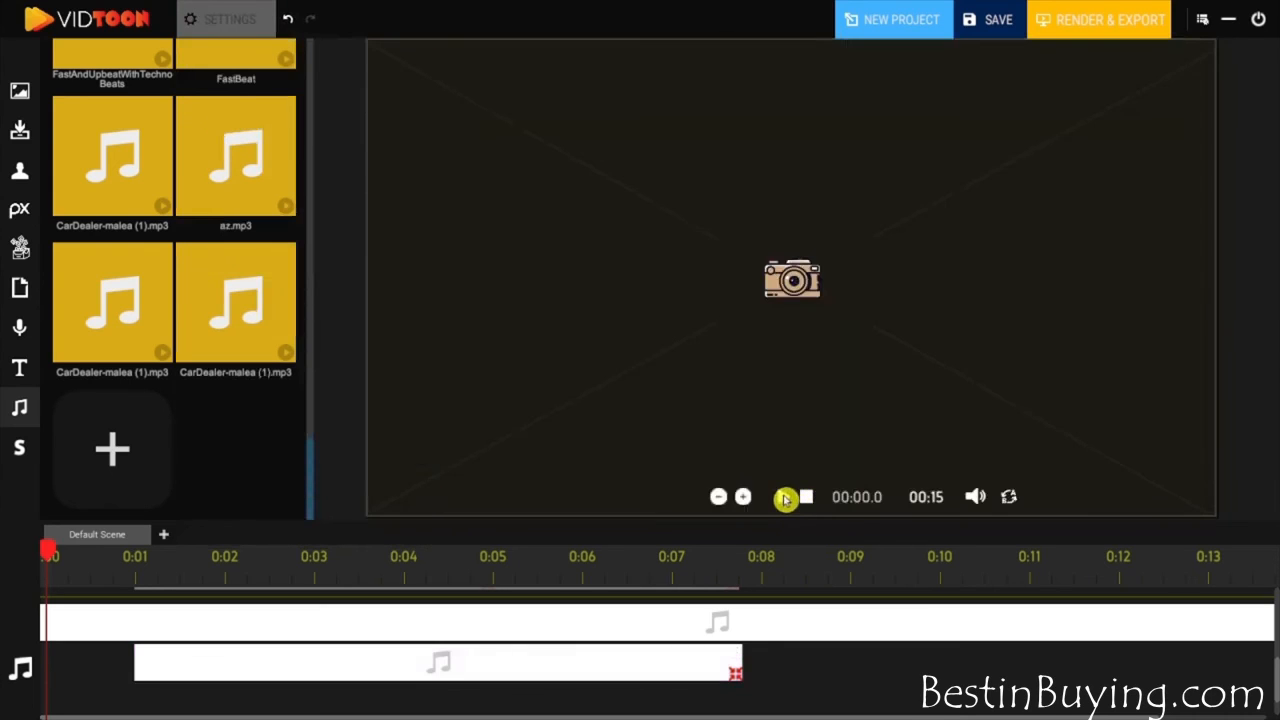
pyautogui.click(782, 497)
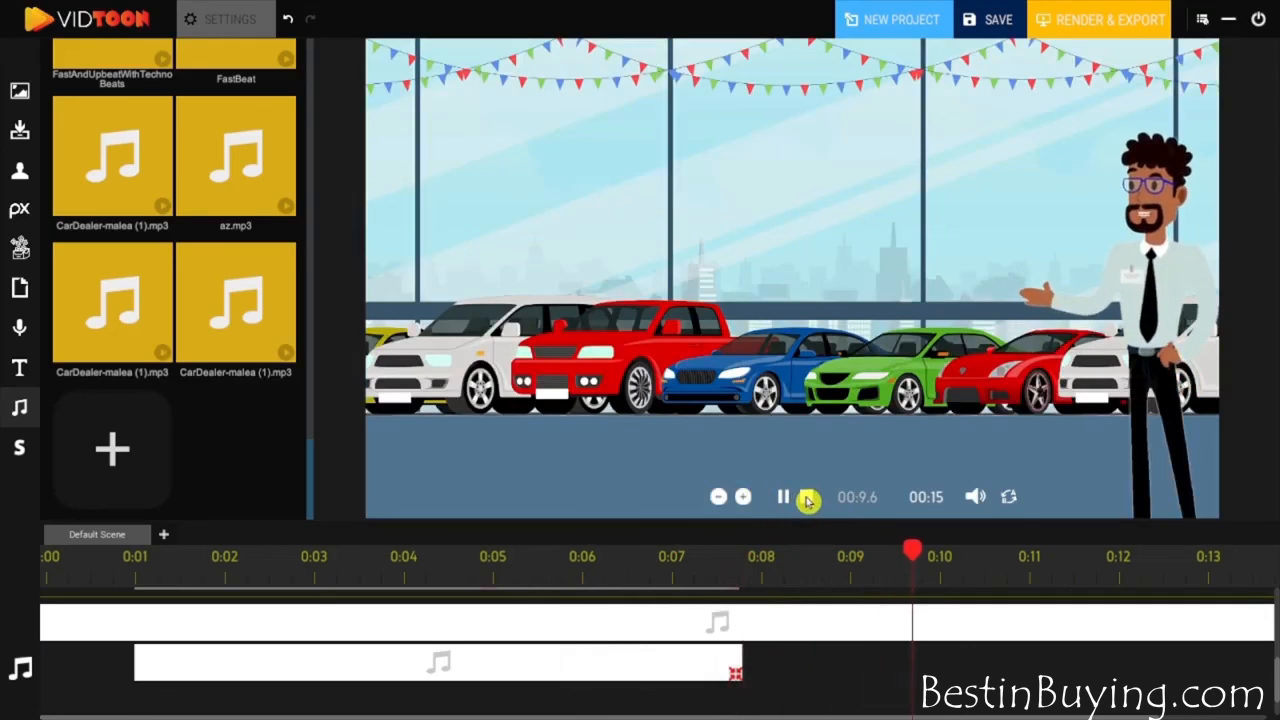
pyautogui.click(806, 497)
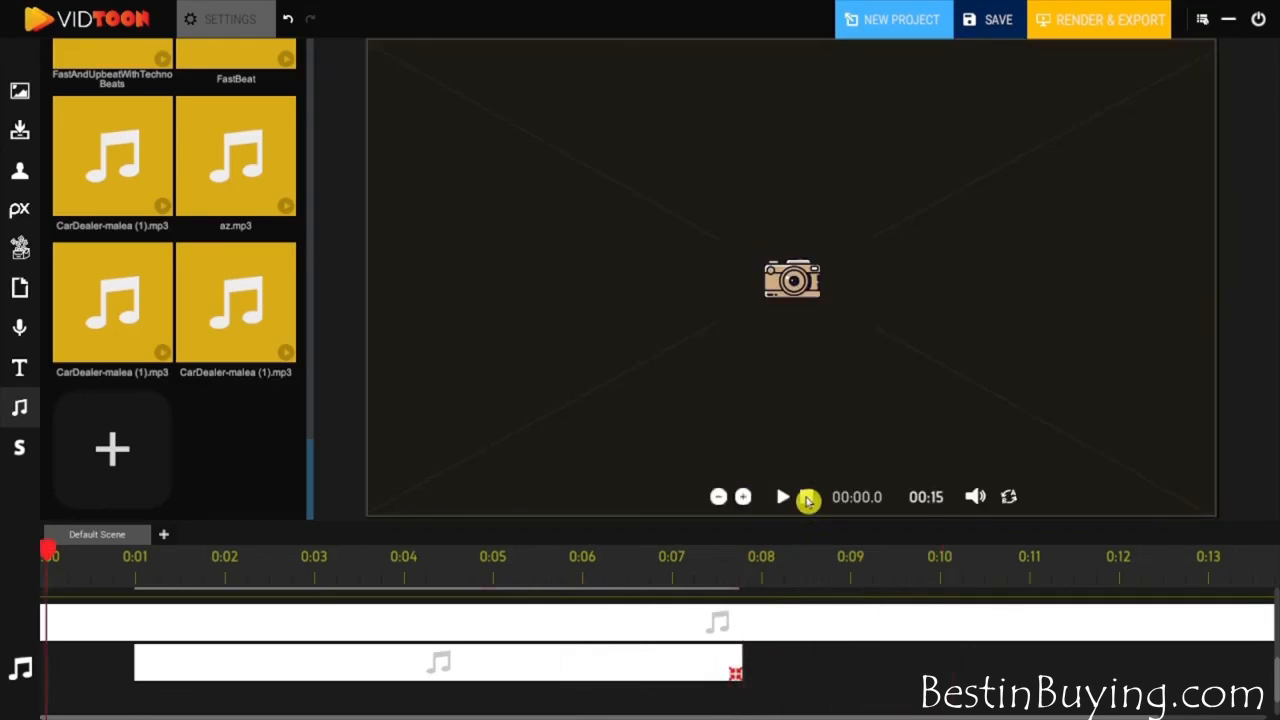
pyautogui.click(405, 580)
# - Save the project as "az" on the Desktop and start exporting the video
pyautogui.click(992, 22)
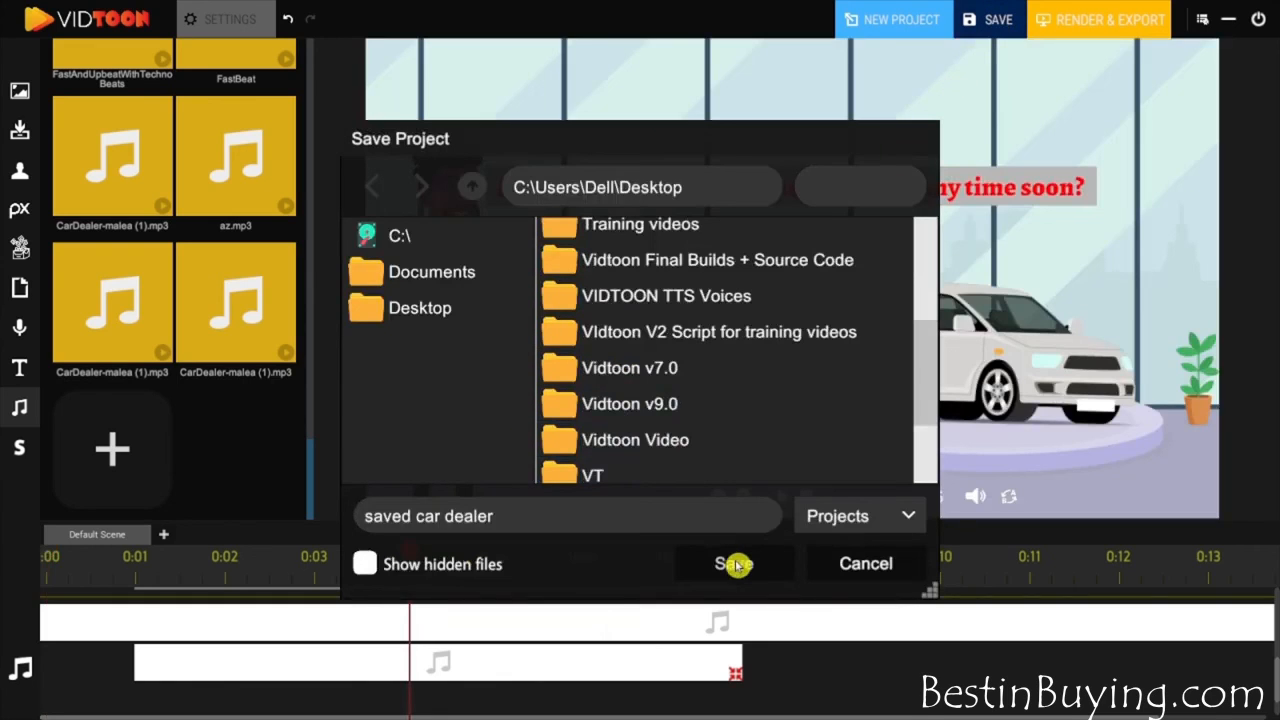
pyautogui.click(737, 566)
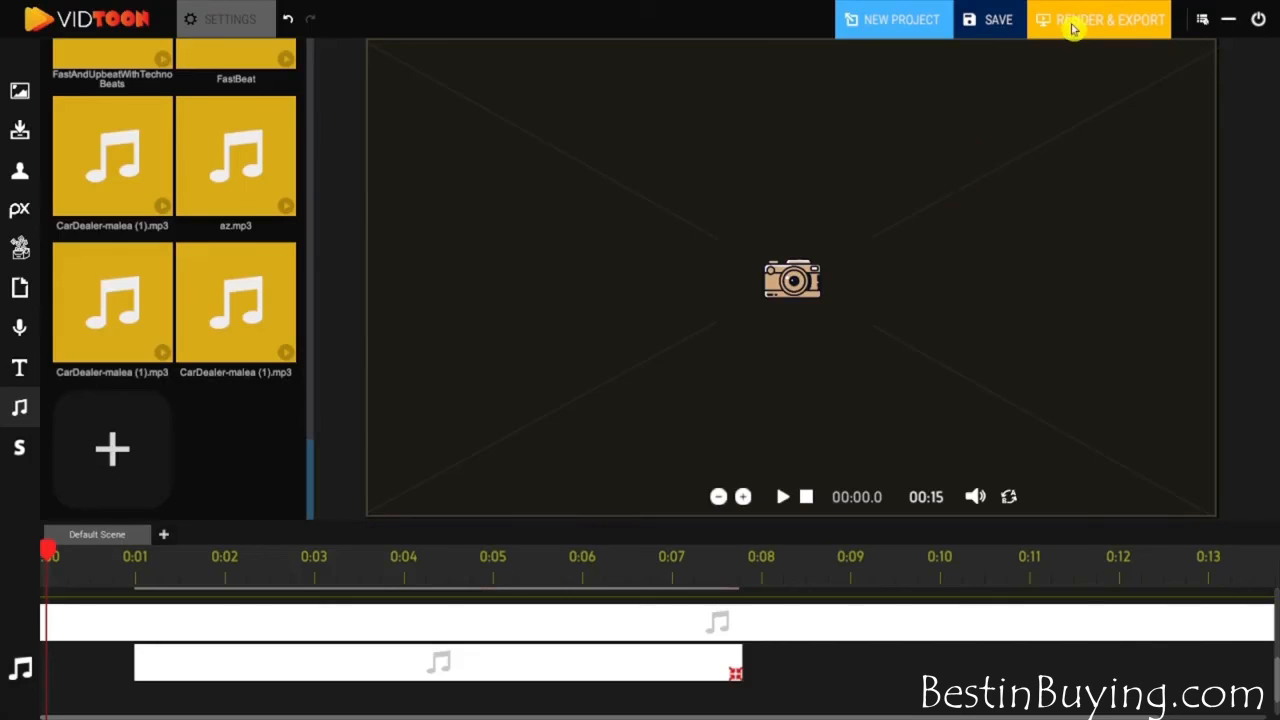
pyautogui.click(1072, 28)
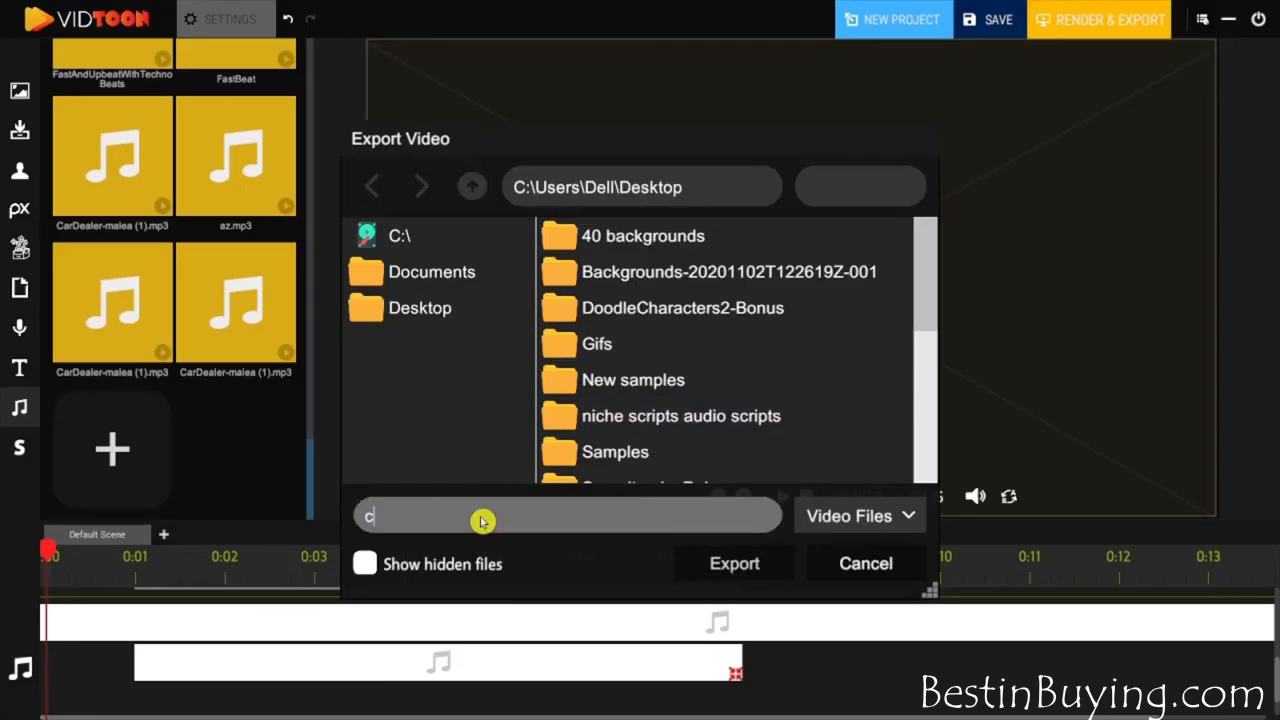